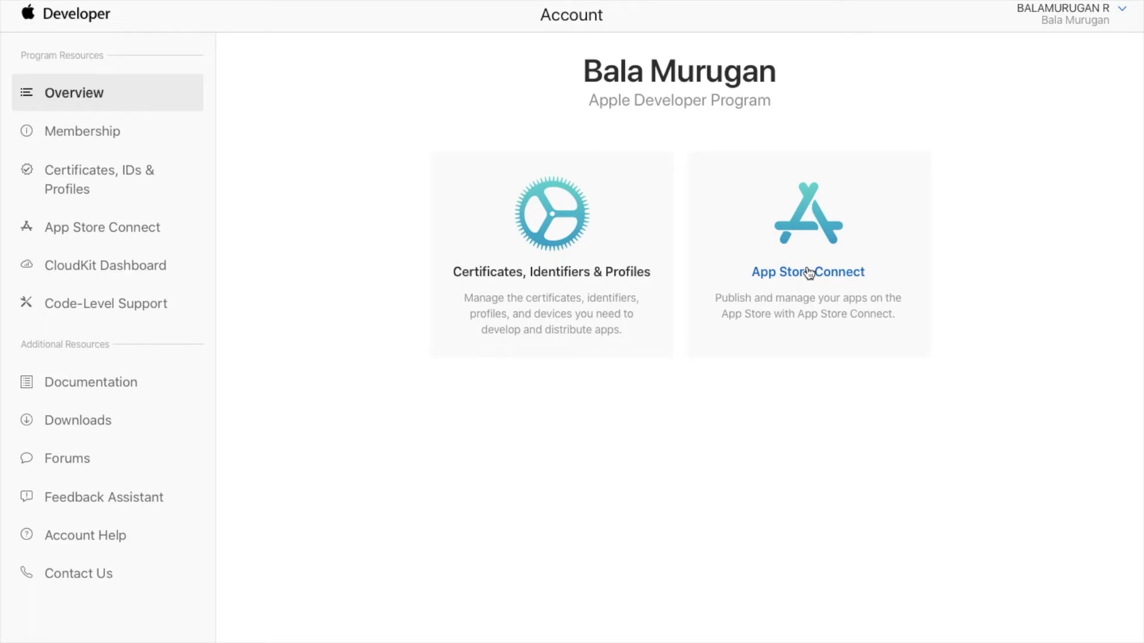
Browse the Membership, CloudKit Dashboard and Code-Level Support pages, then open Identifiers under Certificates, IDs & Profiles.
left_click(113, 131)
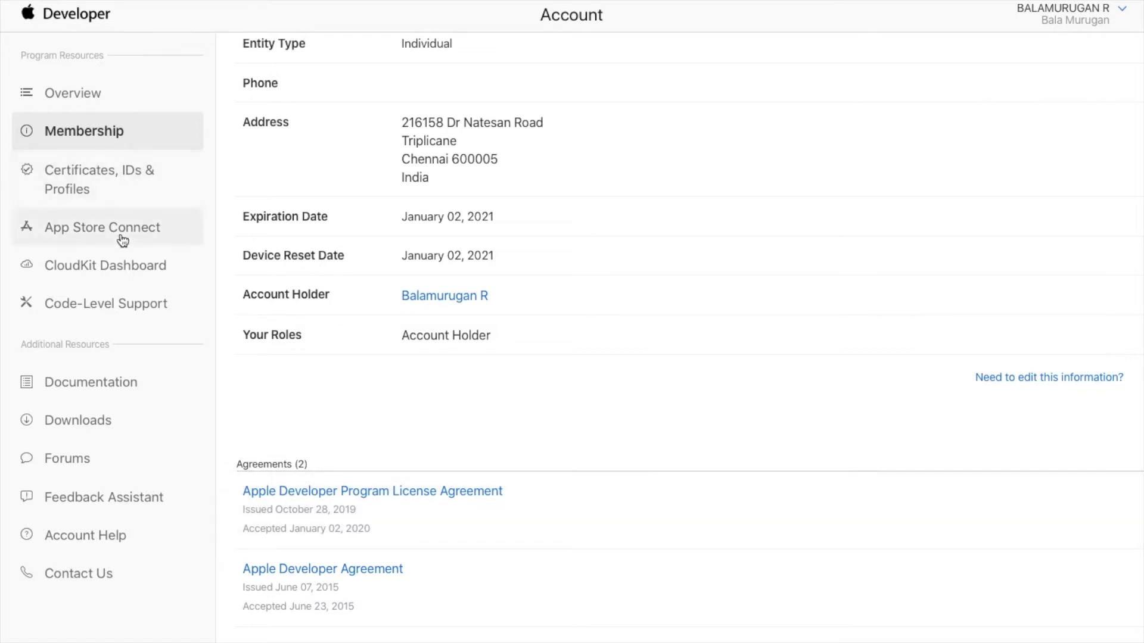
left_click(126, 273)
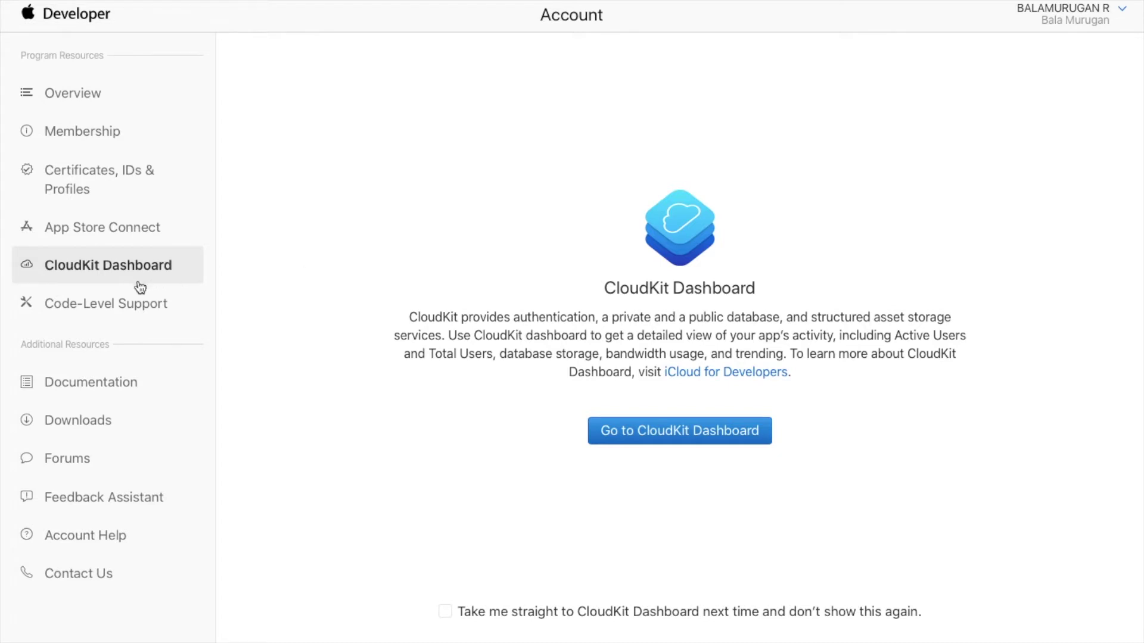
left_click(105, 309)
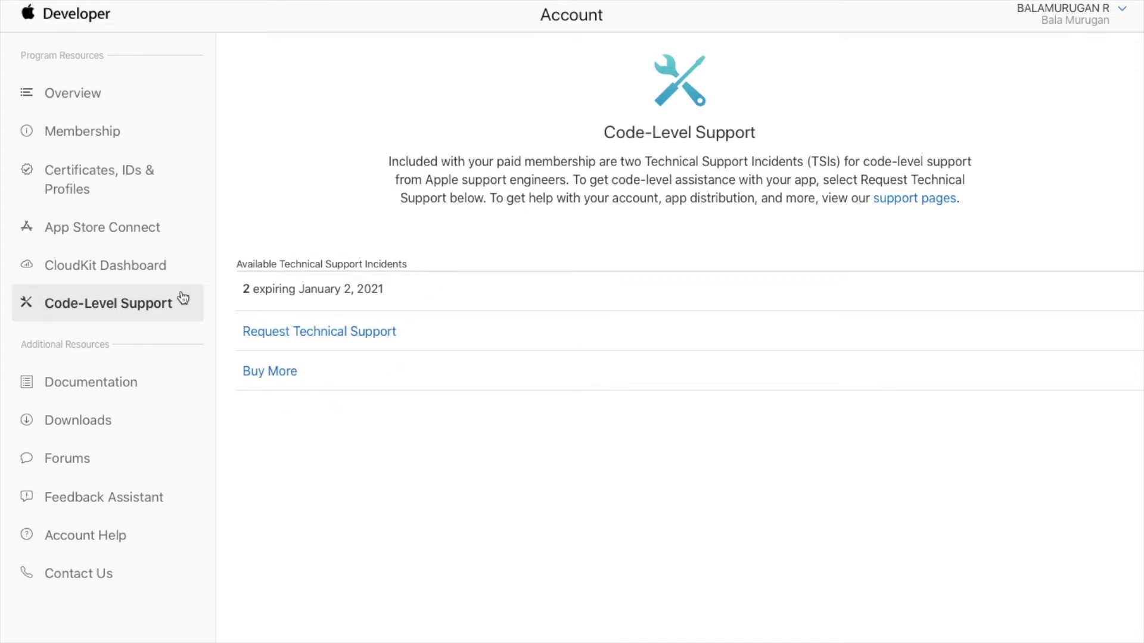
left_click(89, 176)
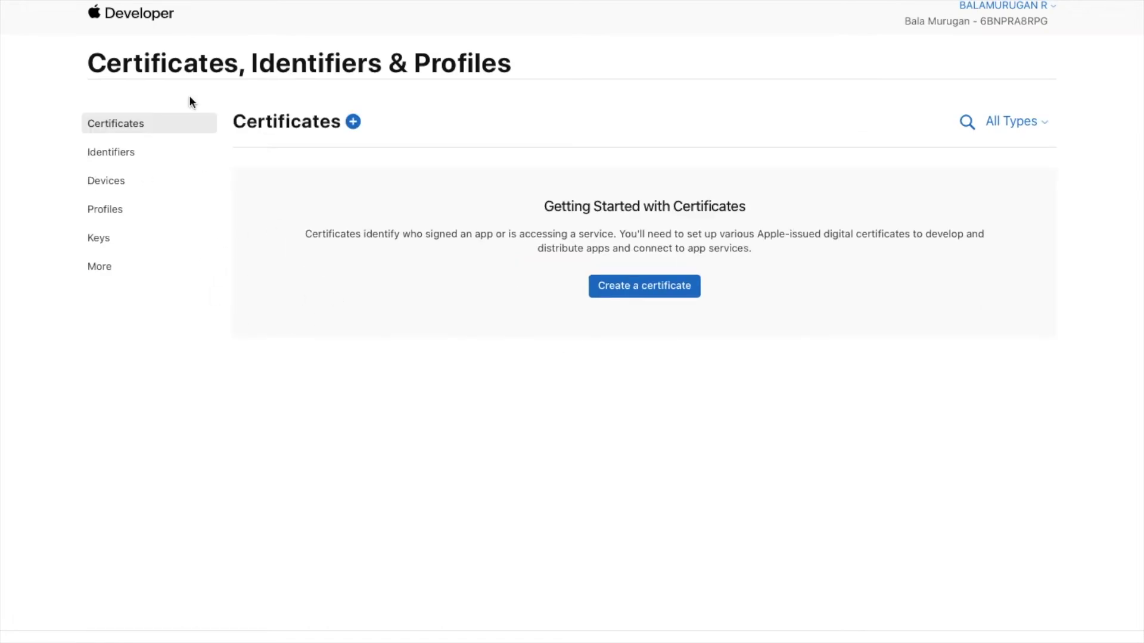
left_click(128, 160)
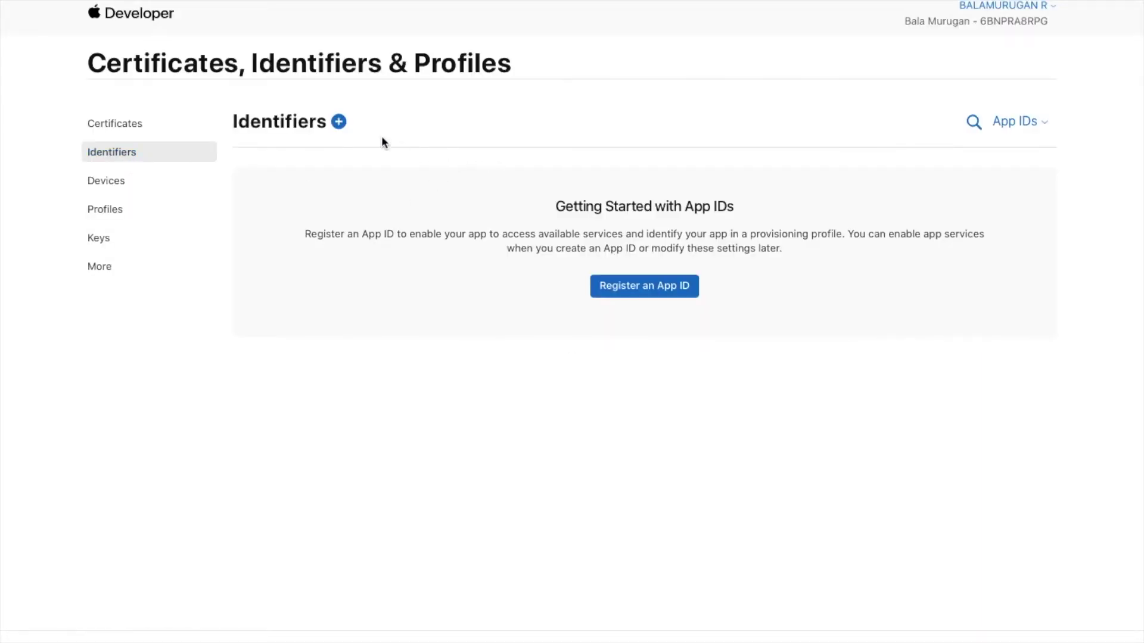
Start a new App ID and enter the explicit bundle ID com.karpomkarpipoom.QRead.
left_click(339, 122)
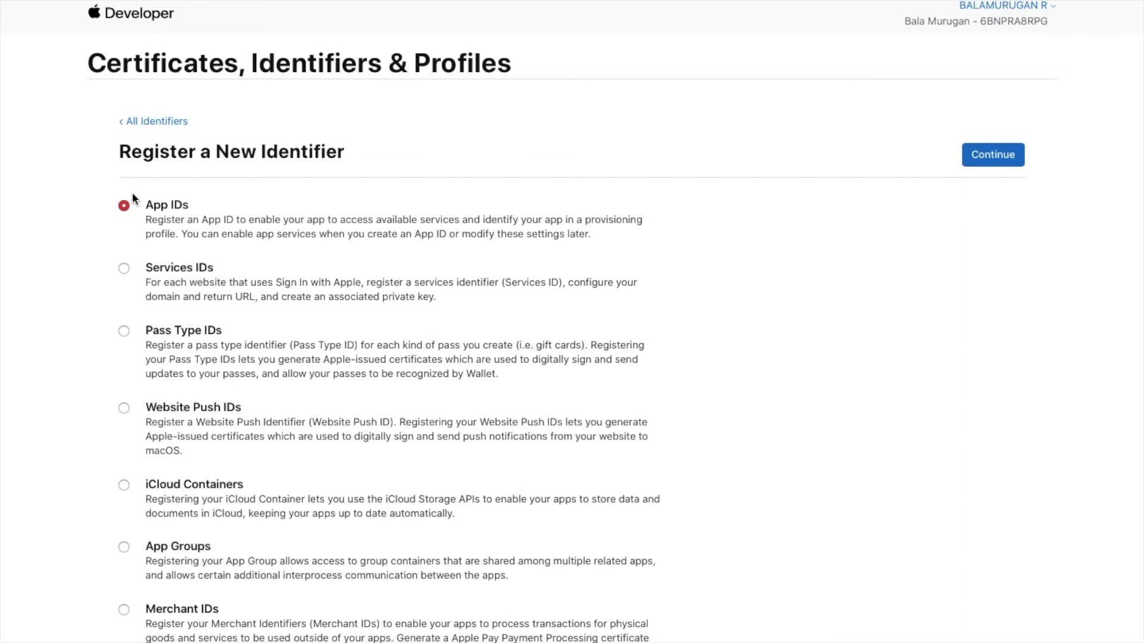
left_click(991, 159)
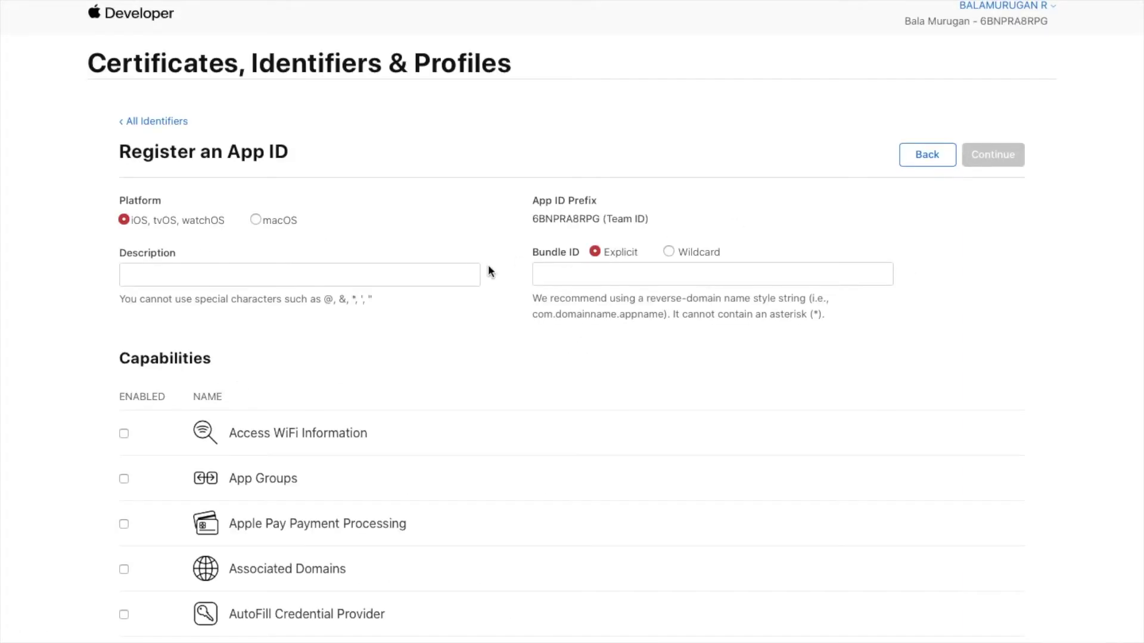
left_click(612, 270)
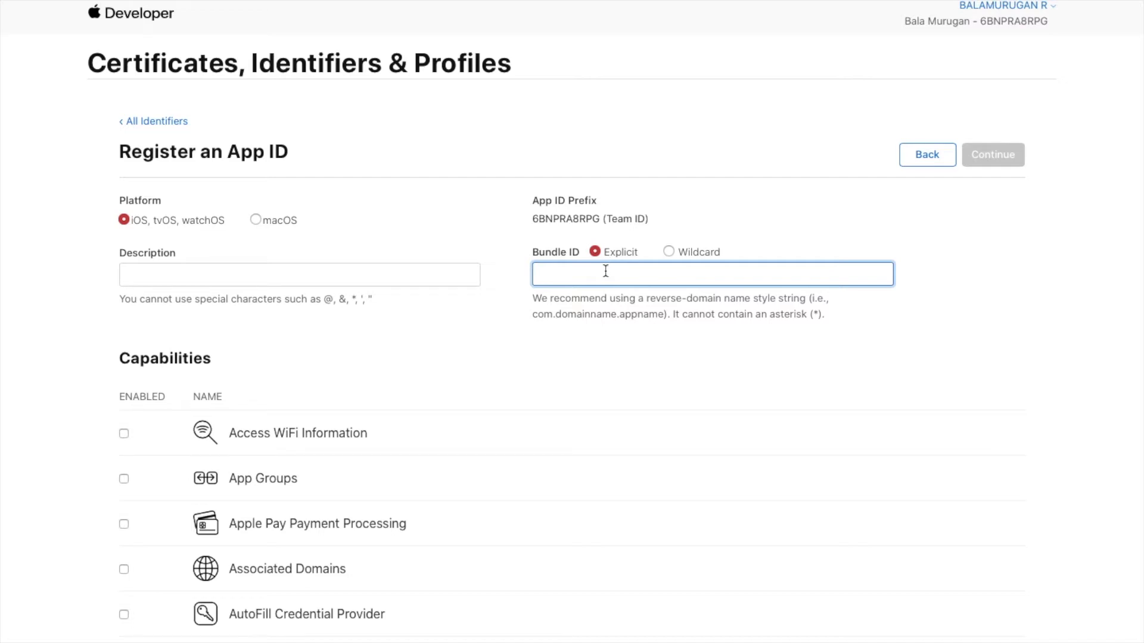
left_click_drag(532, 314, 561, 309)
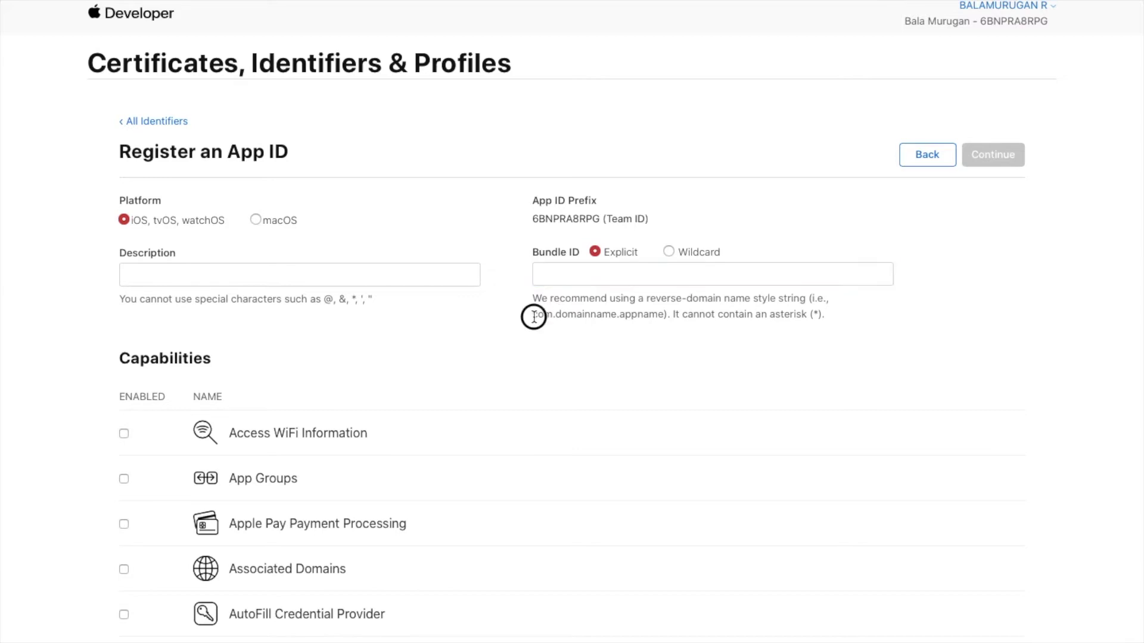
left_click_drag(561, 309, 659, 311)
left_click(629, 280)
type("com.ka")
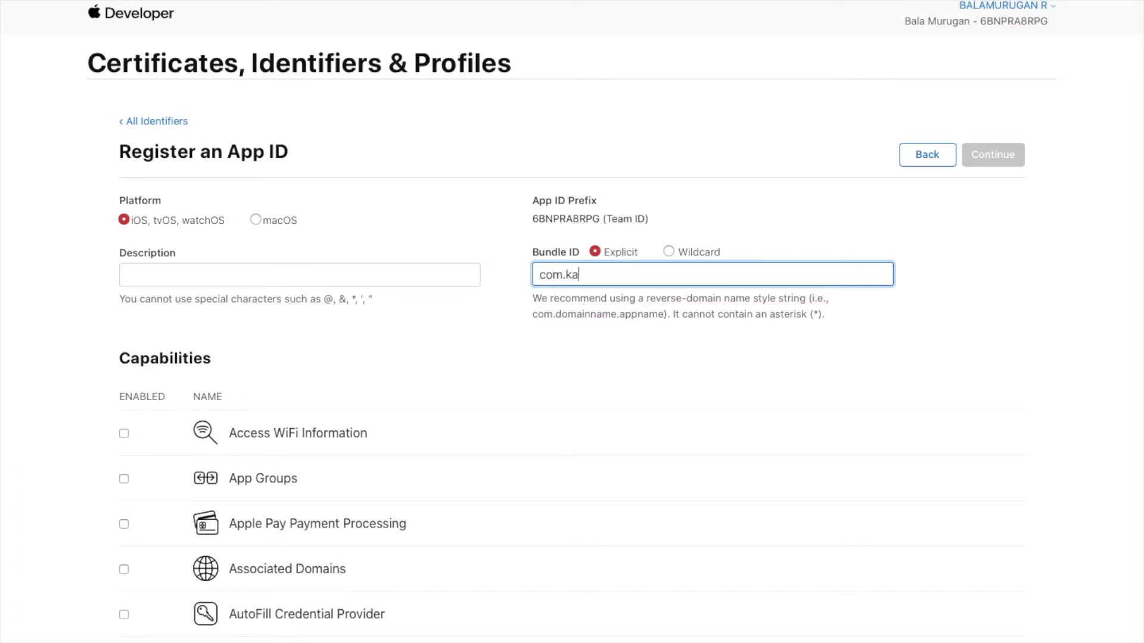
type("rpomkarpipoom")
type(".QR")
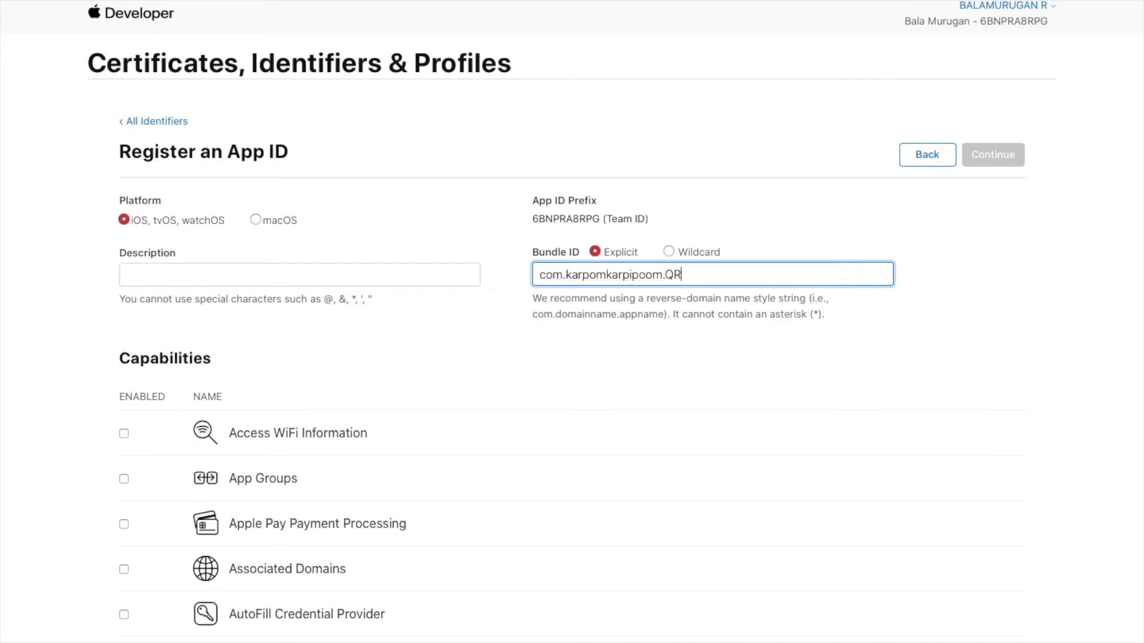
type("ead")
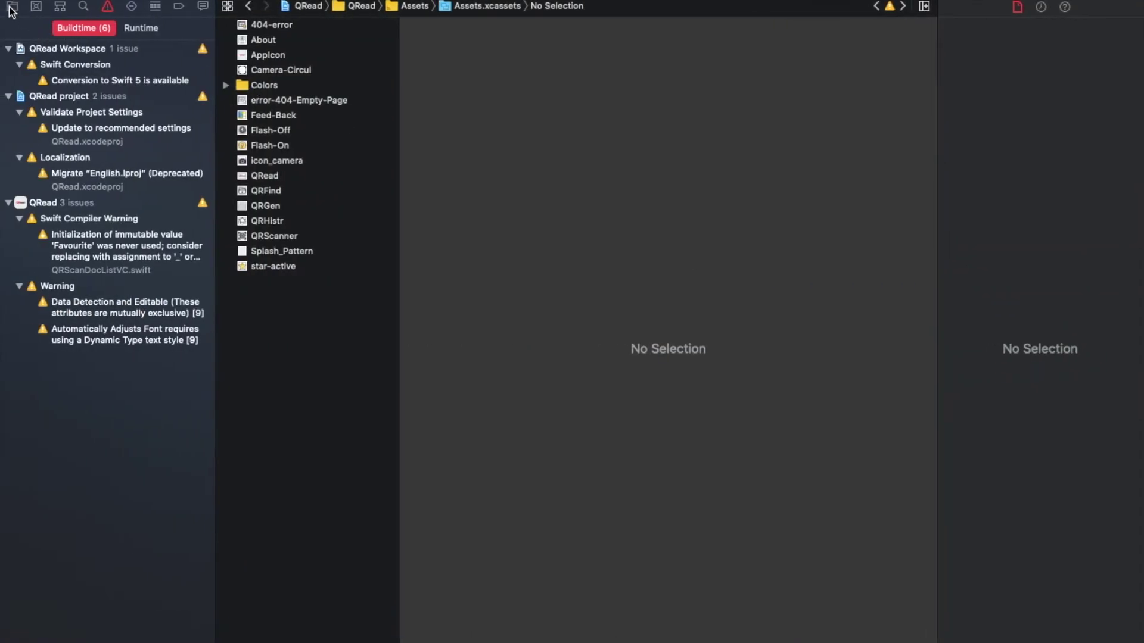
Check the bundle identifier in the QRead Xcode project's settings.
left_click(12, 7)
left_click(48, 27)
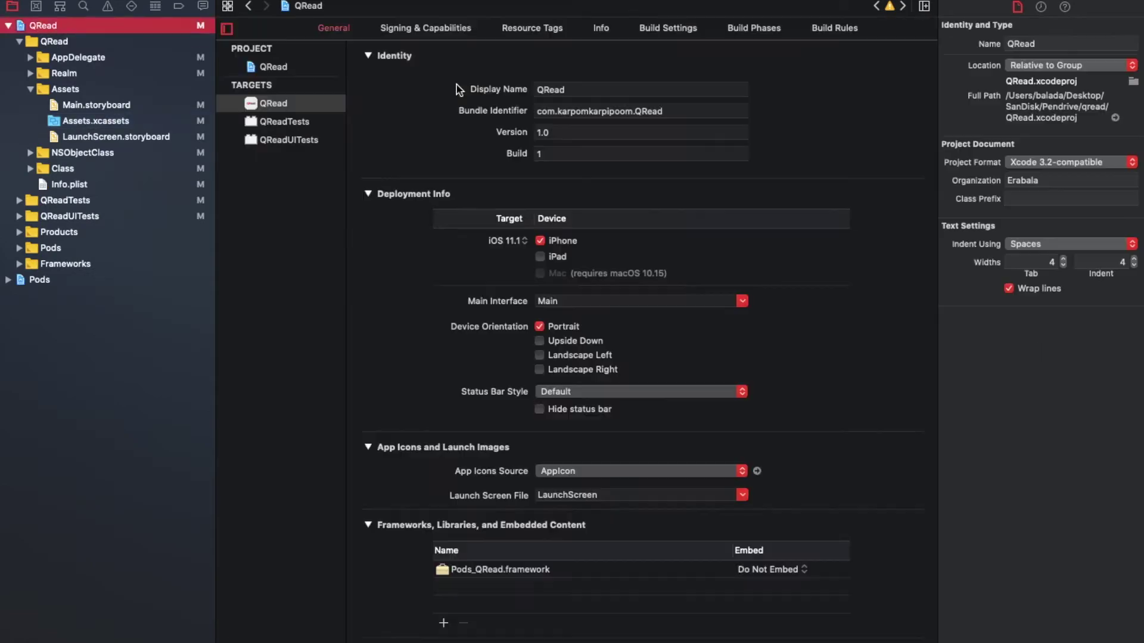
double_click(681, 109)
key("ctrl+c")
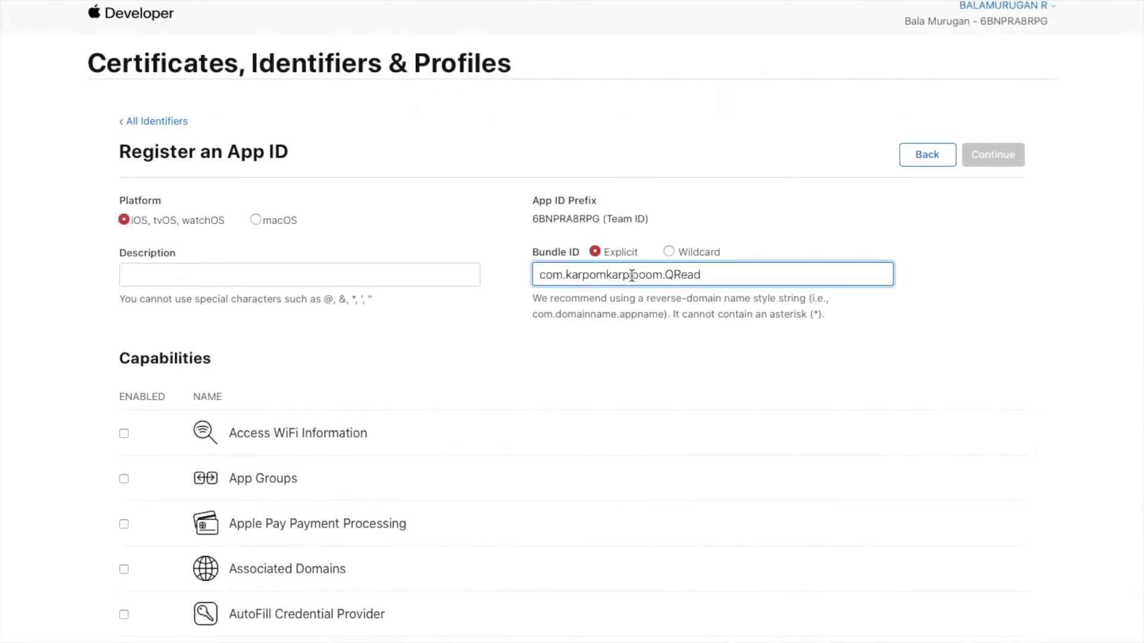
Confirm the bundle ID is unchanged and enter 'QRead App' as the App ID description.
triple_click(632, 275)
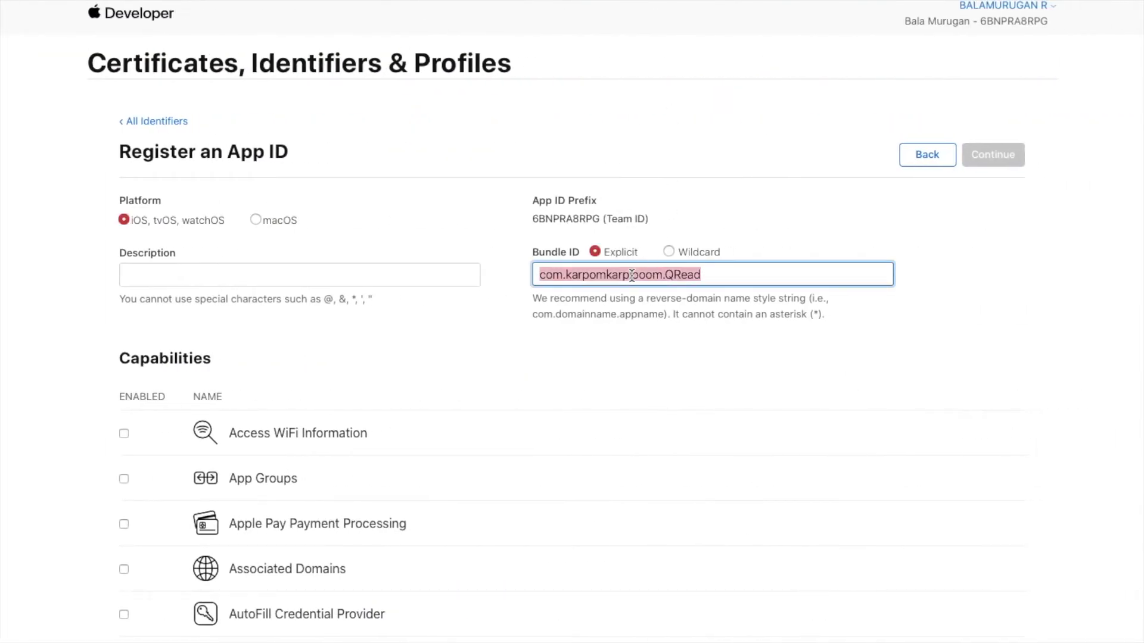
key("ctrl+v")
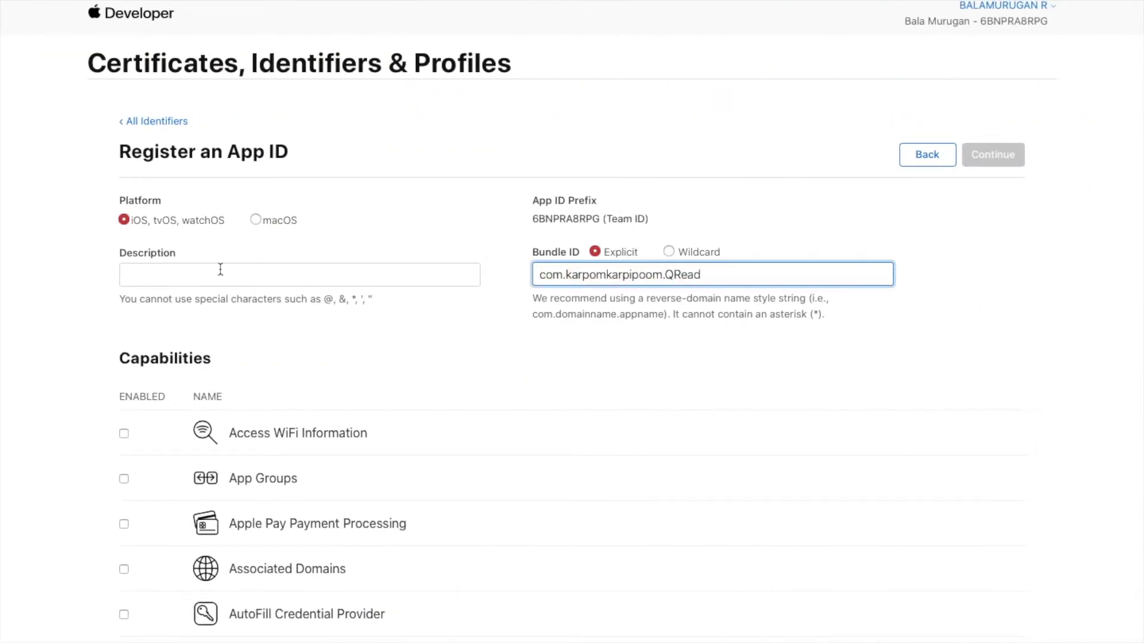
left_click(220, 269)
type("QR")
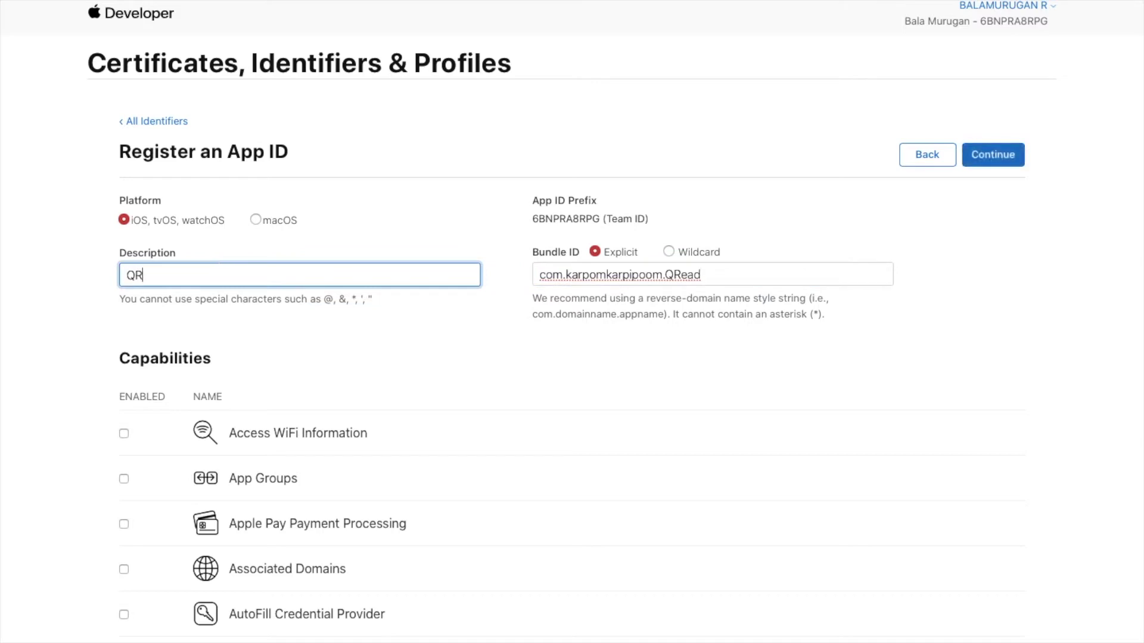
type("ead App")
Review the Capabilities list, leaving the defaults Game Center and In-App Purchase unchanged.
scroll(510, 422, "down", 2)
scroll(510, 422, "down", 1)
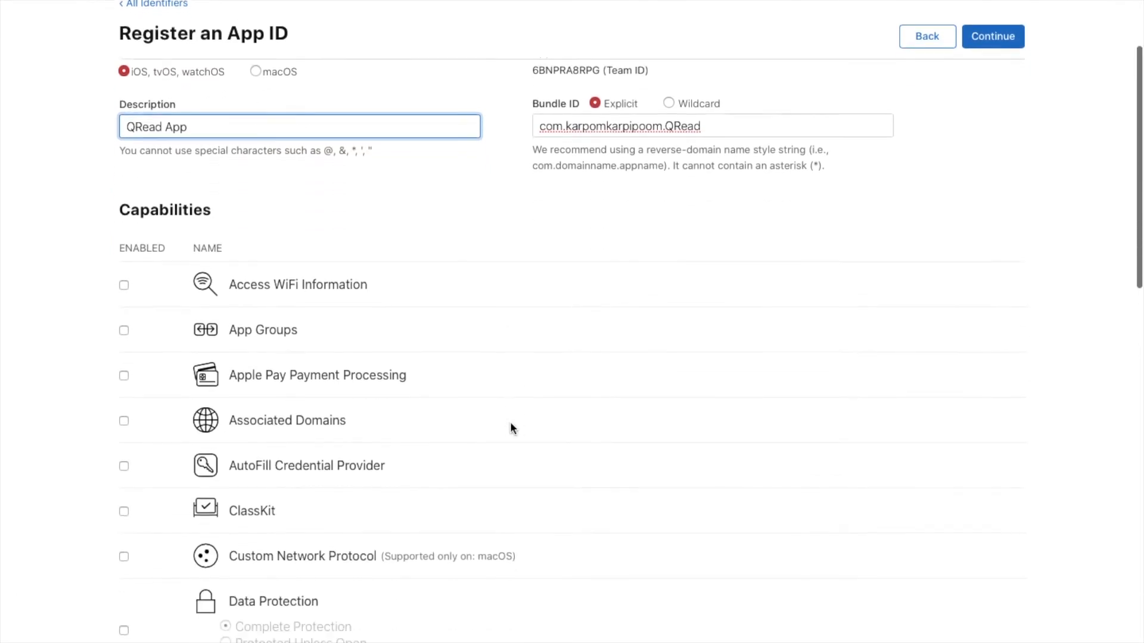
scroll(510, 422, "down", 2)
scroll(510, 425, "down", 4)
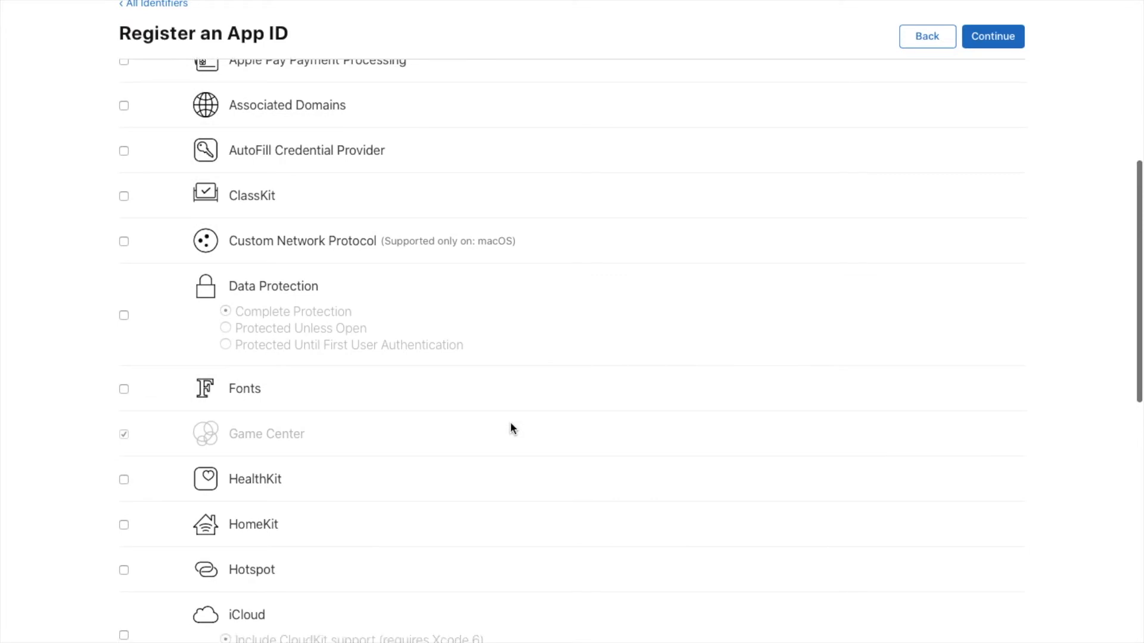
scroll(510, 424, "down", 4)
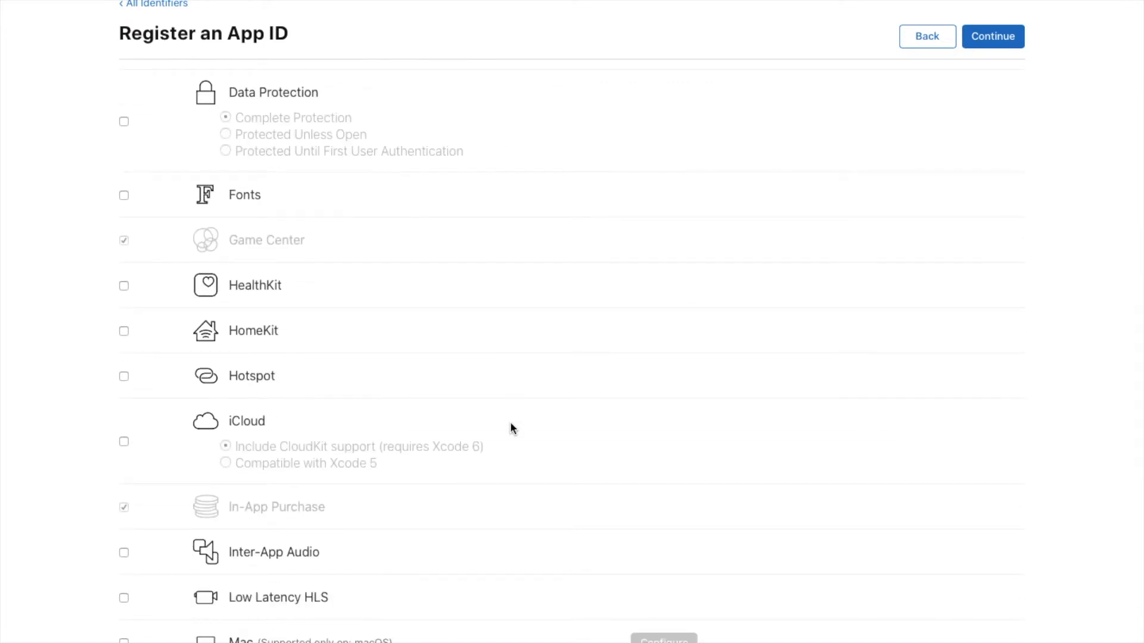
scroll(510, 424, "down", 2)
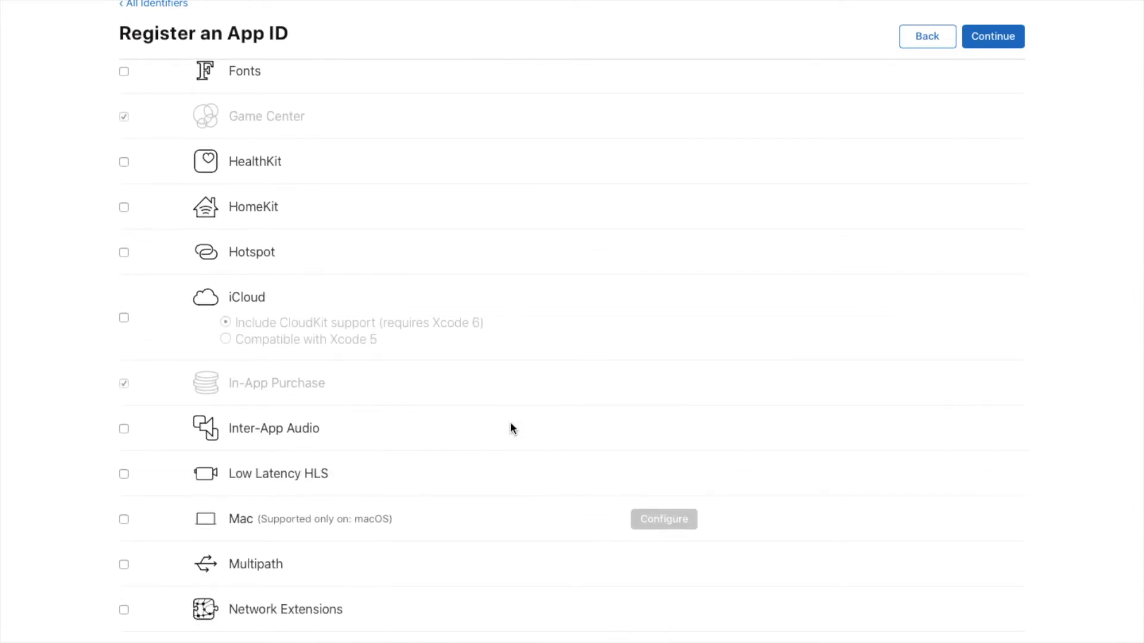
scroll(511, 428, "down", 3)
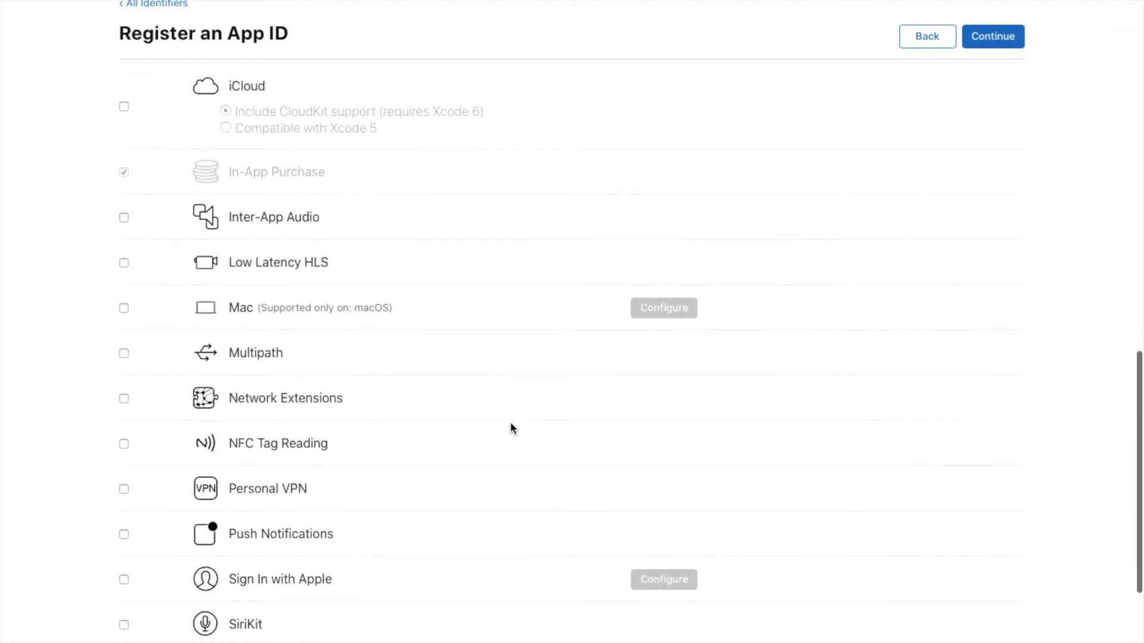
scroll(246, 484, "down", 4)
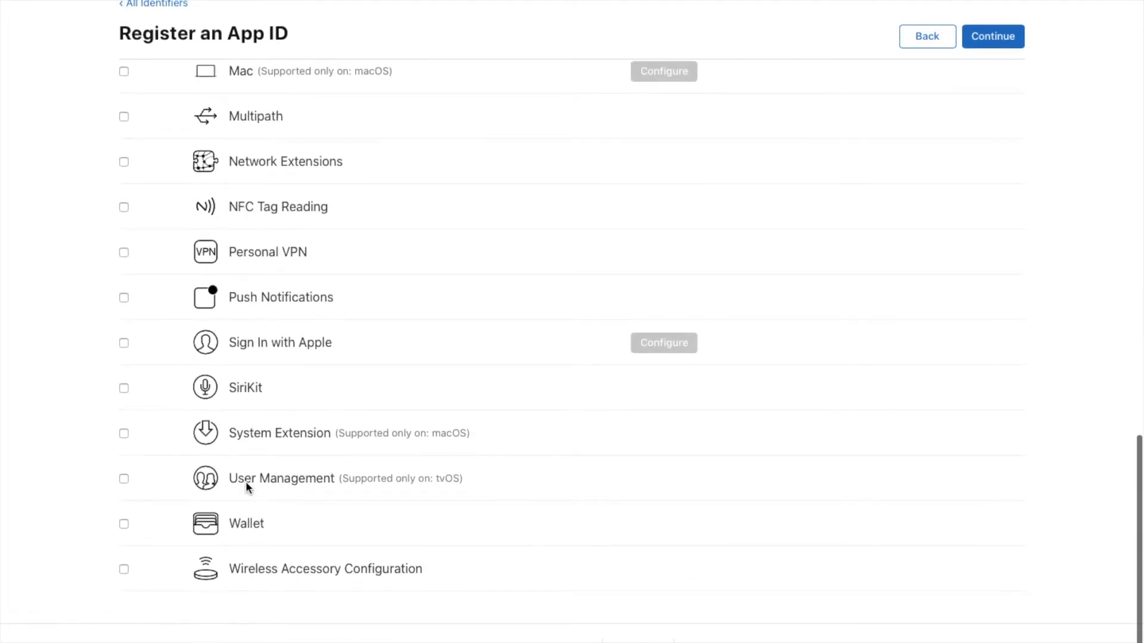
scroll(246, 483, "up", 4)
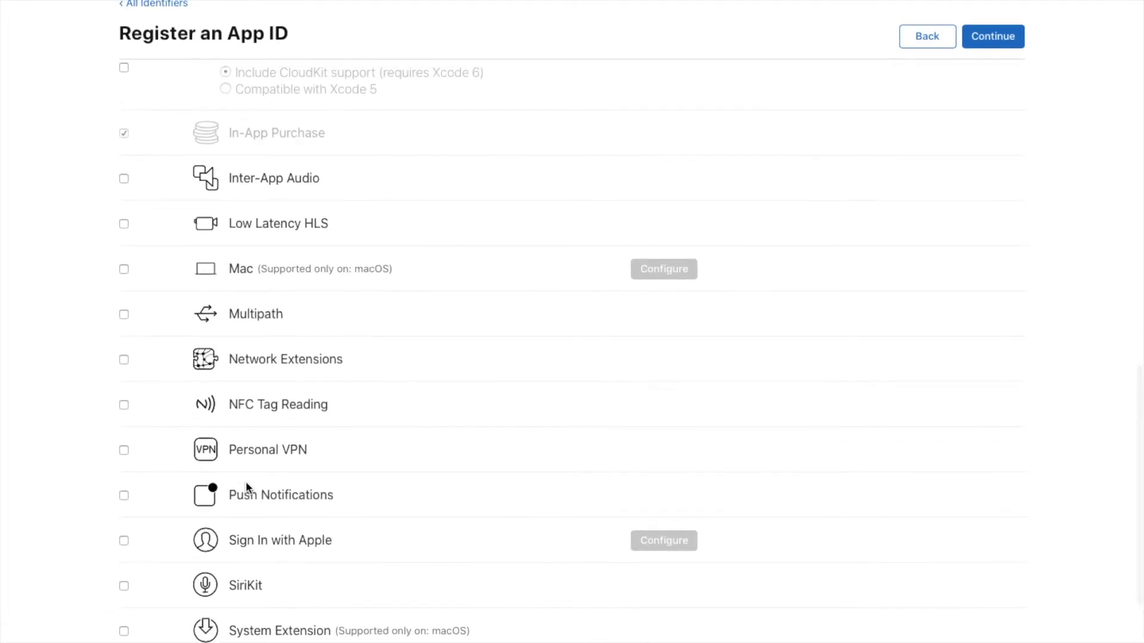
scroll(245, 481, "up", 3)
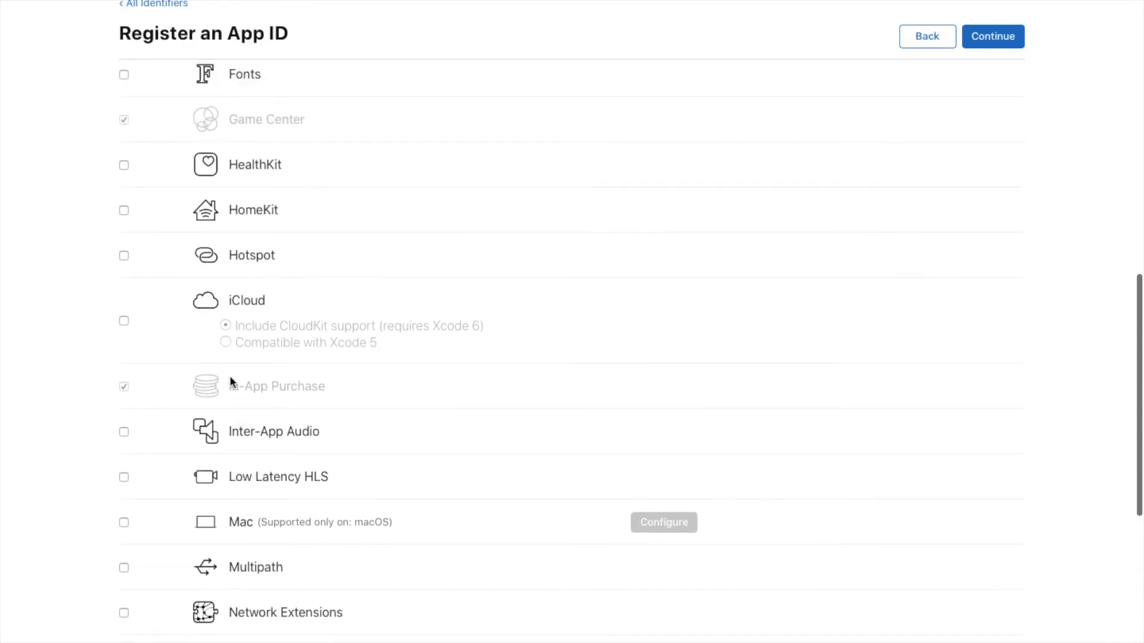
scroll(230, 381, "up", 2)
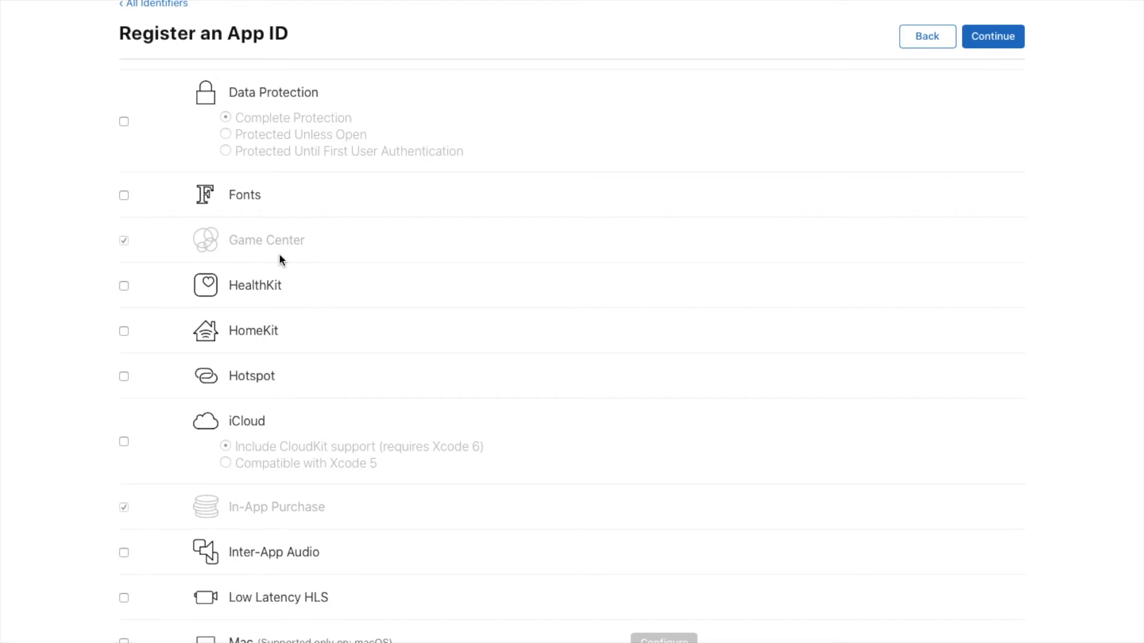
scroll(280, 258, "up", 6)
scroll(280, 258, "up", 5)
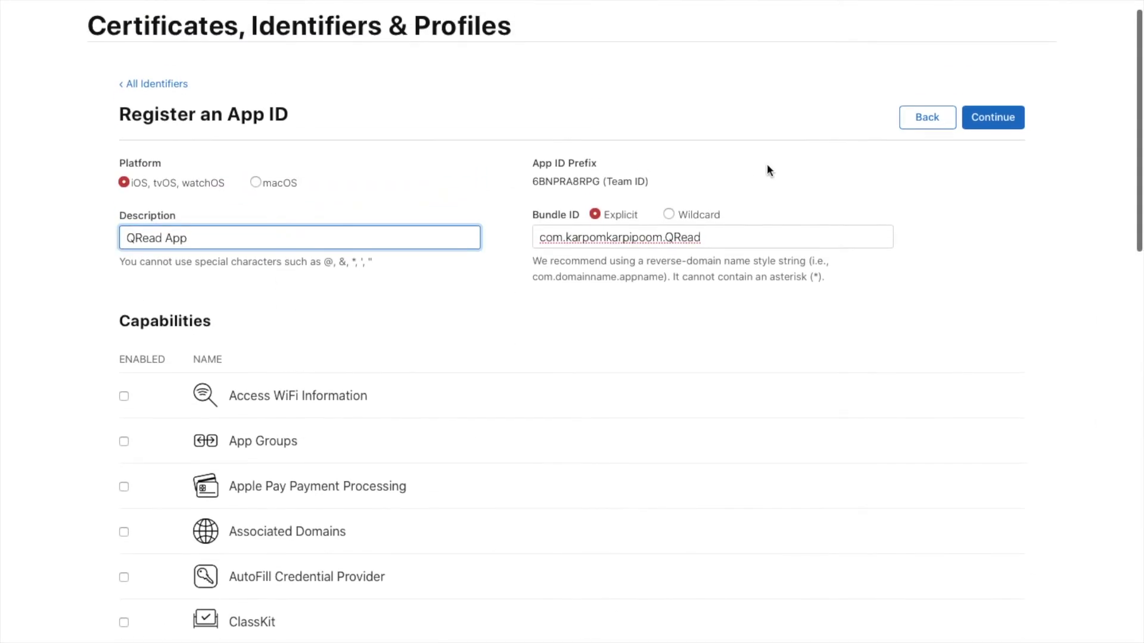
Review and register the QRead App ID, then begin registering a new device.
left_click(986, 120)
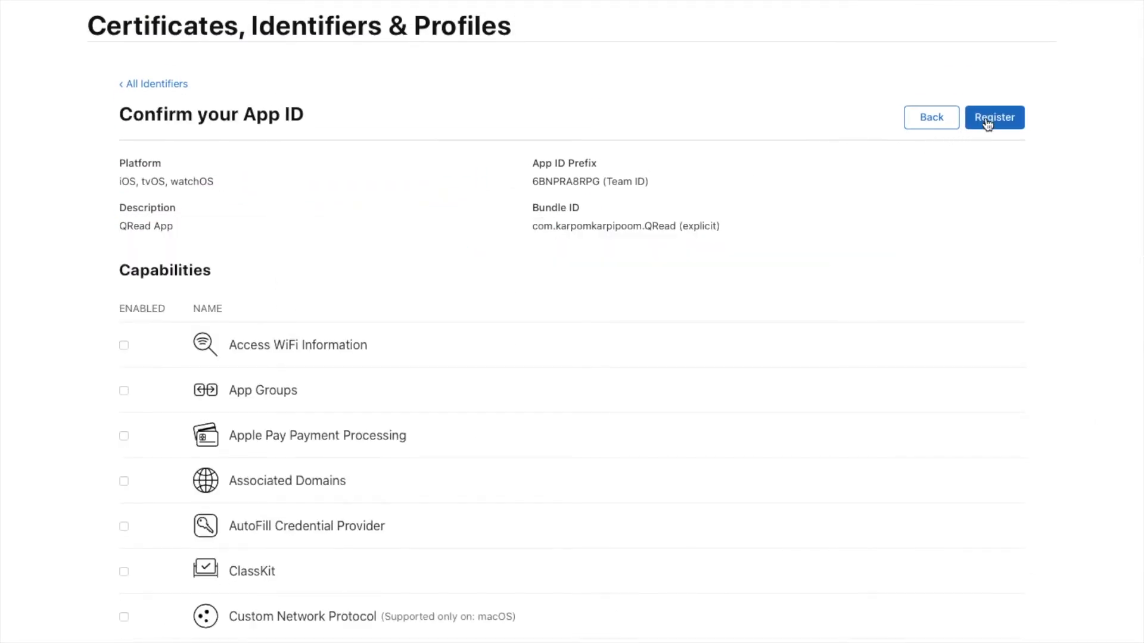
scroll(480, 224, "down", 5)
scroll(480, 224, "down", 3)
scroll(481, 224, "down", 1)
scroll(480, 224, "up", 2)
scroll(480, 224, "up", 7)
left_click(997, 156)
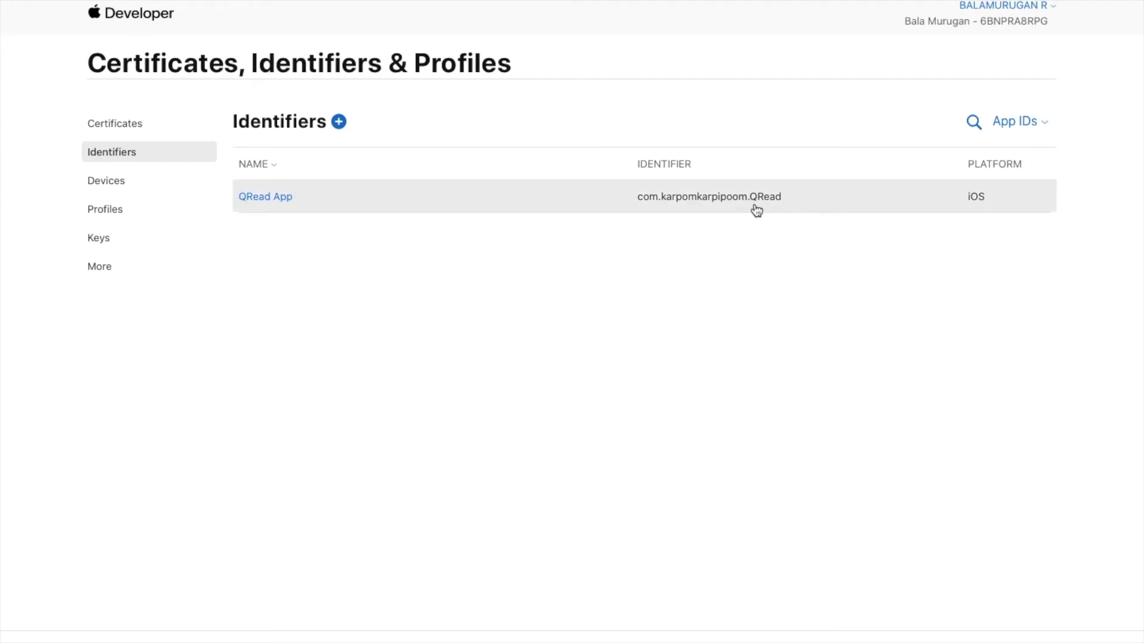
left_click(133, 186)
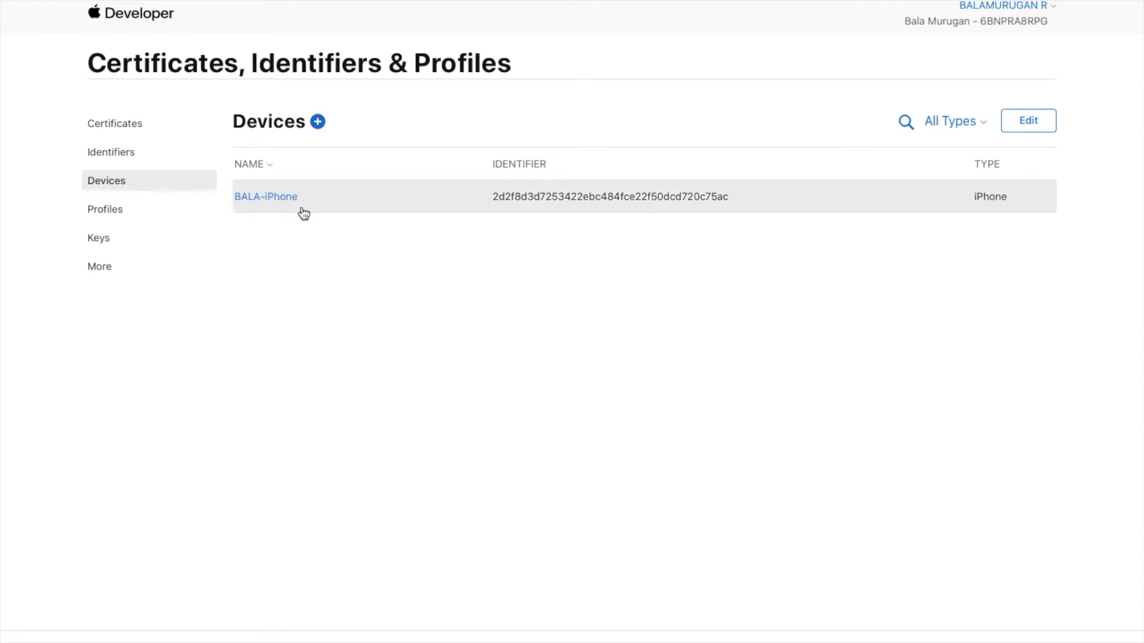
left_click(318, 122)
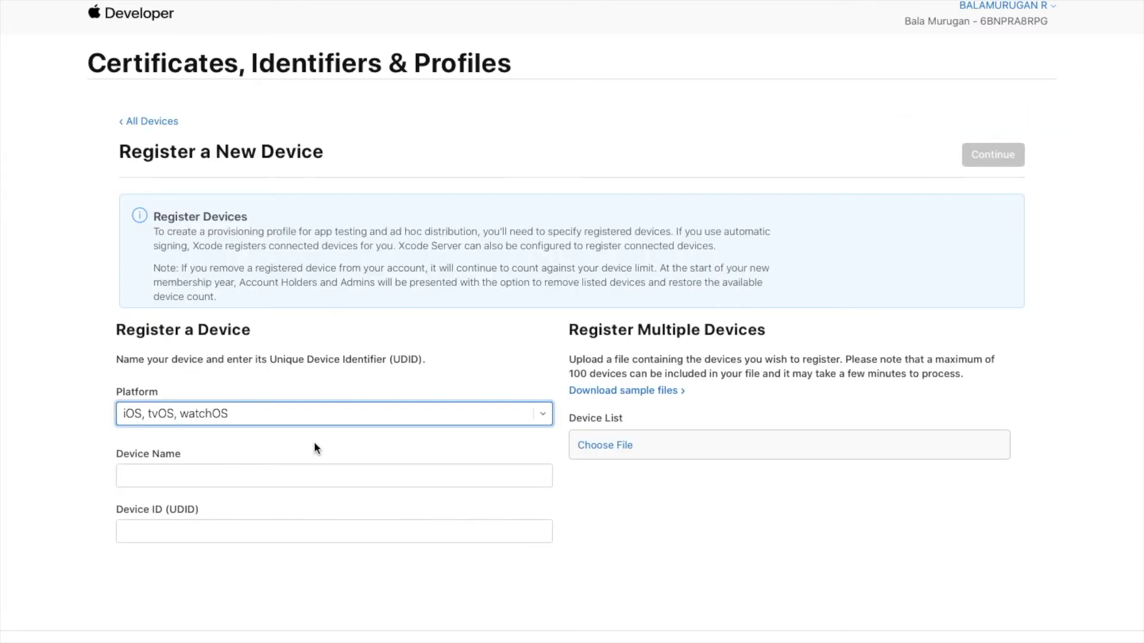
Register the iPhone on iOS, tvOS, watchOS with its name and UDID, then open Certificates.
left_click(250, 417)
left_click(179, 416)
left_click(204, 472)
left_click(170, 522)
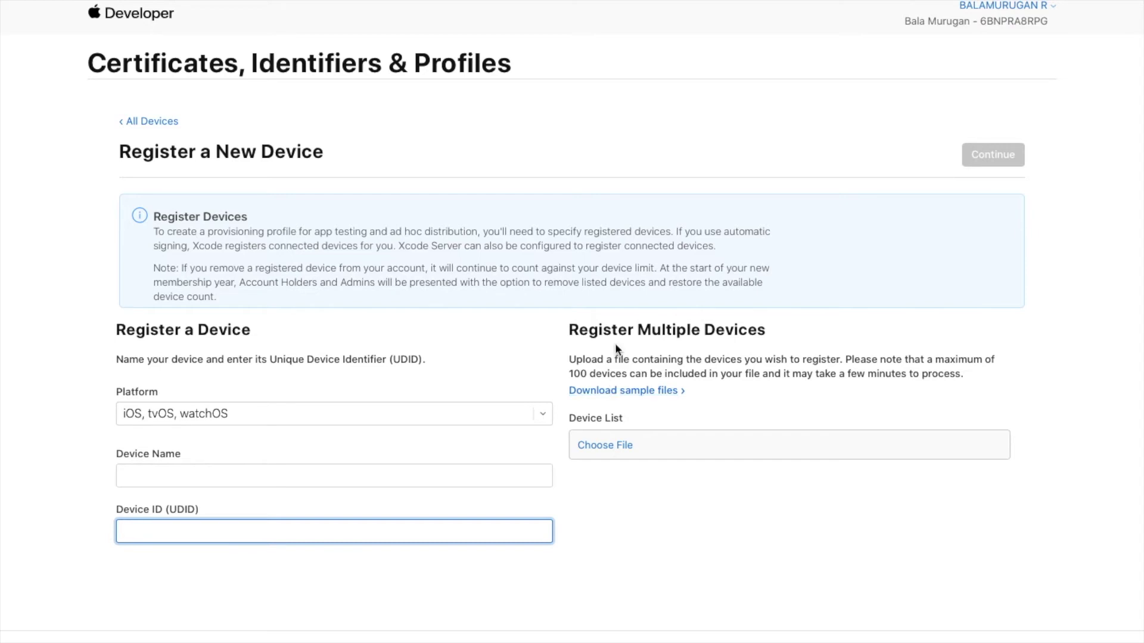
left_click(129, 121)
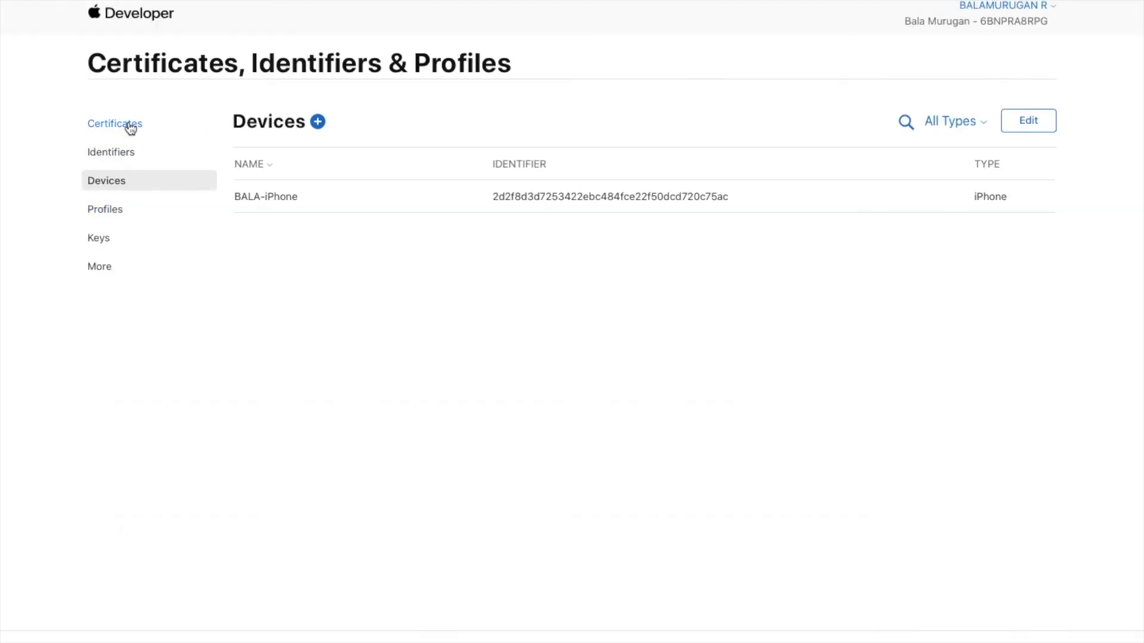
left_click(130, 126)
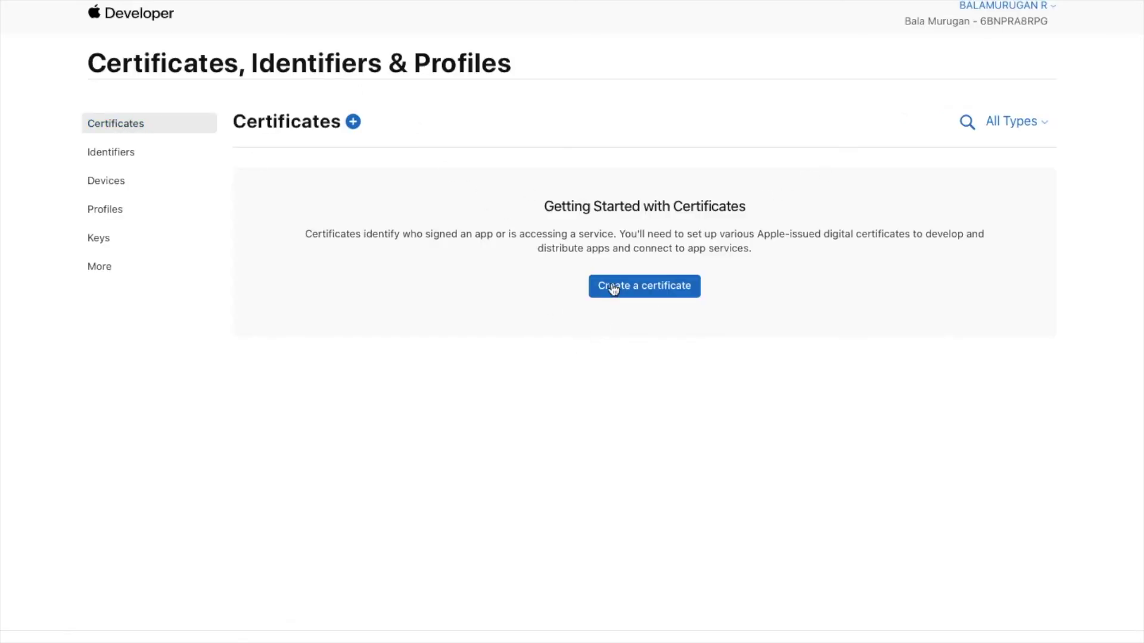
Start an Apple Development certificate and proceed to the CSR upload step.
left_click(629, 295)
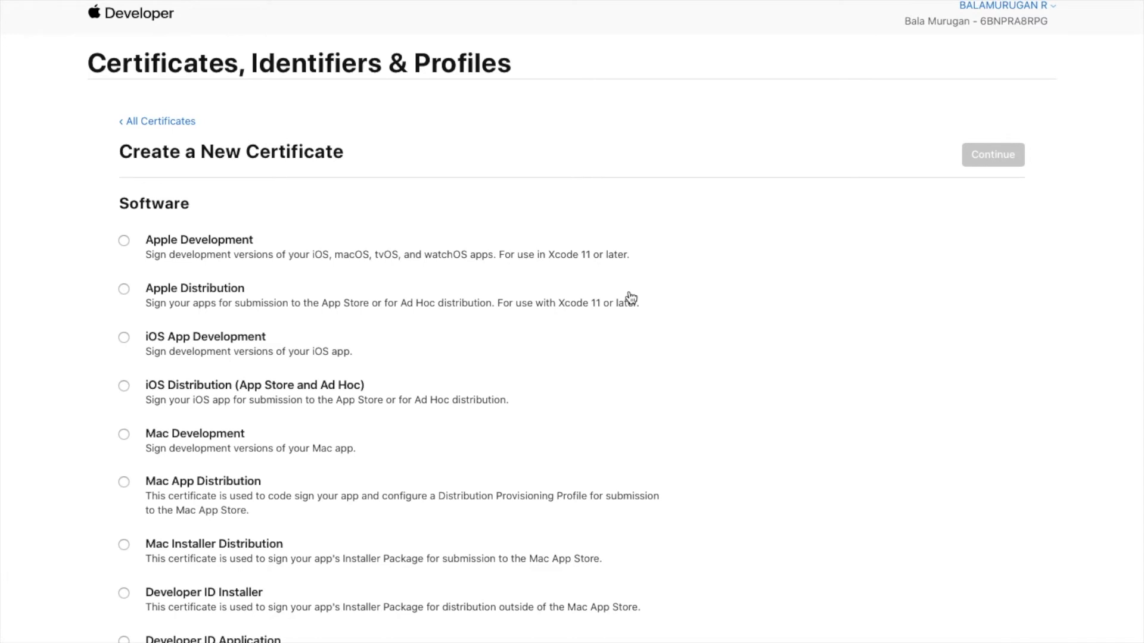
left_click(191, 240)
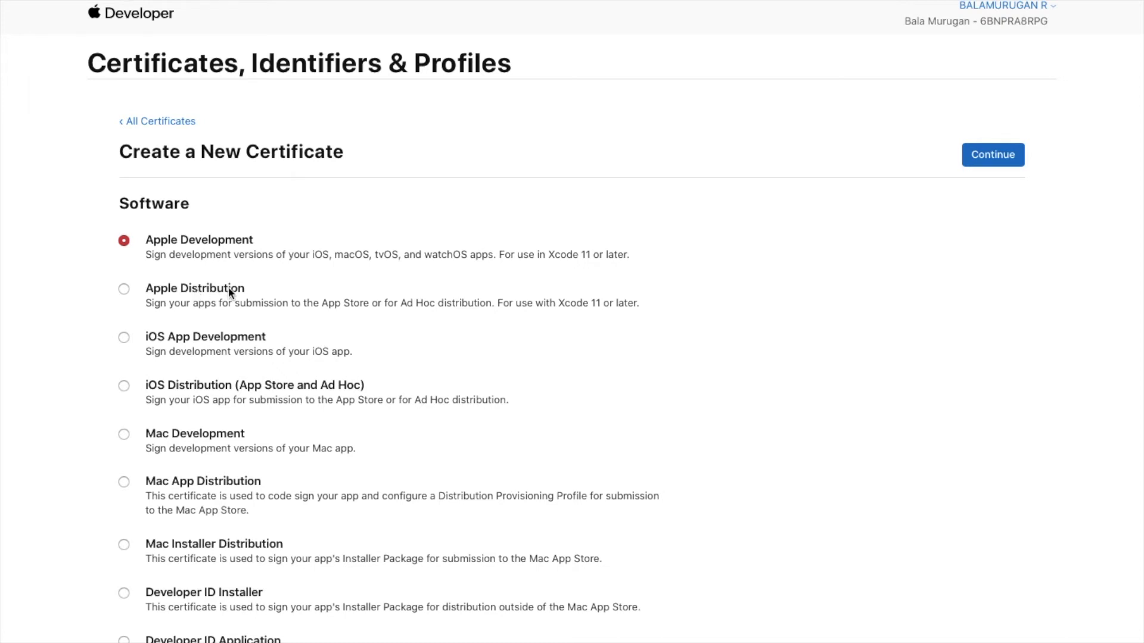
left_click(1002, 155)
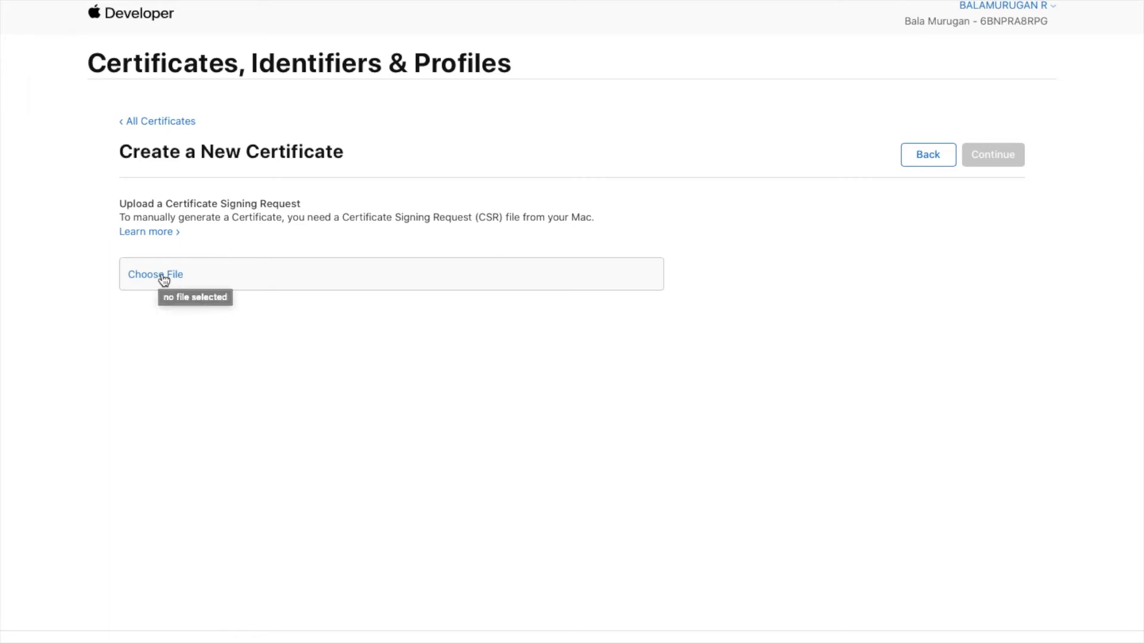
key("ctrl+Left")
In Keychain Access, request a certificate from a certificate authority, saving the CSR to the Desktop.
key("F4")
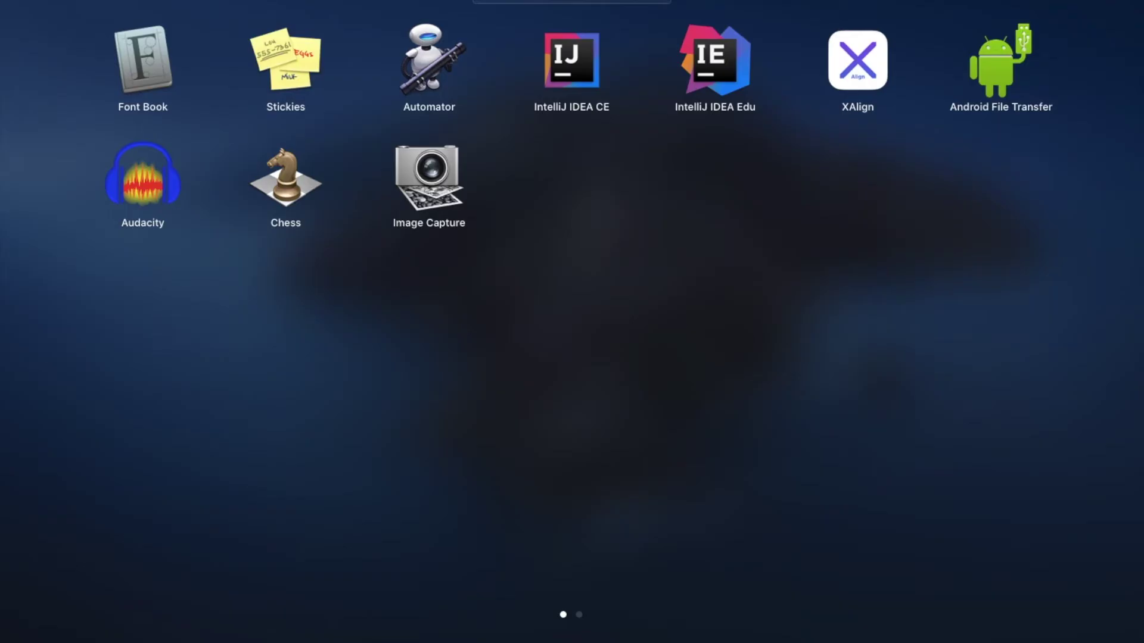
type("key")
left_click(654, 88)
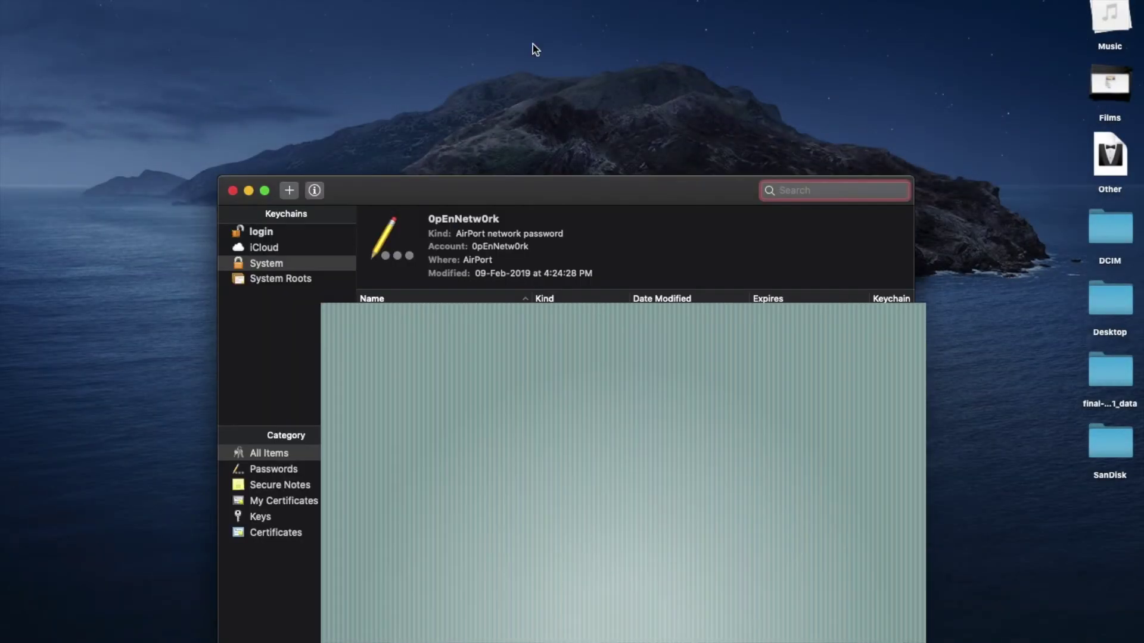
left_click(89, 1)
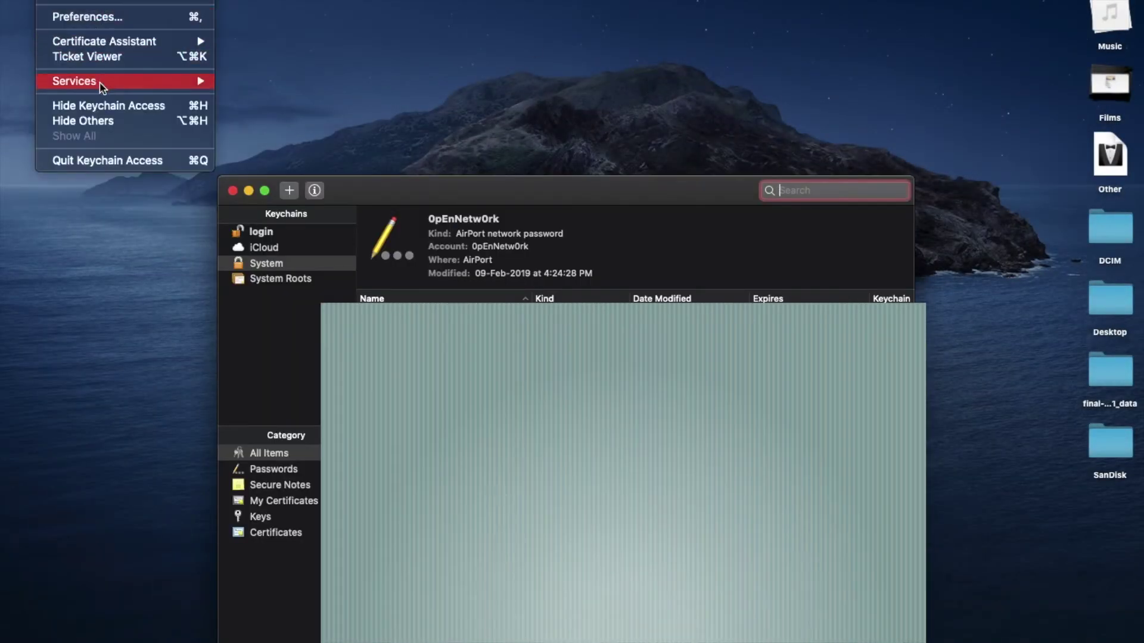
mouse_move(105, 41)
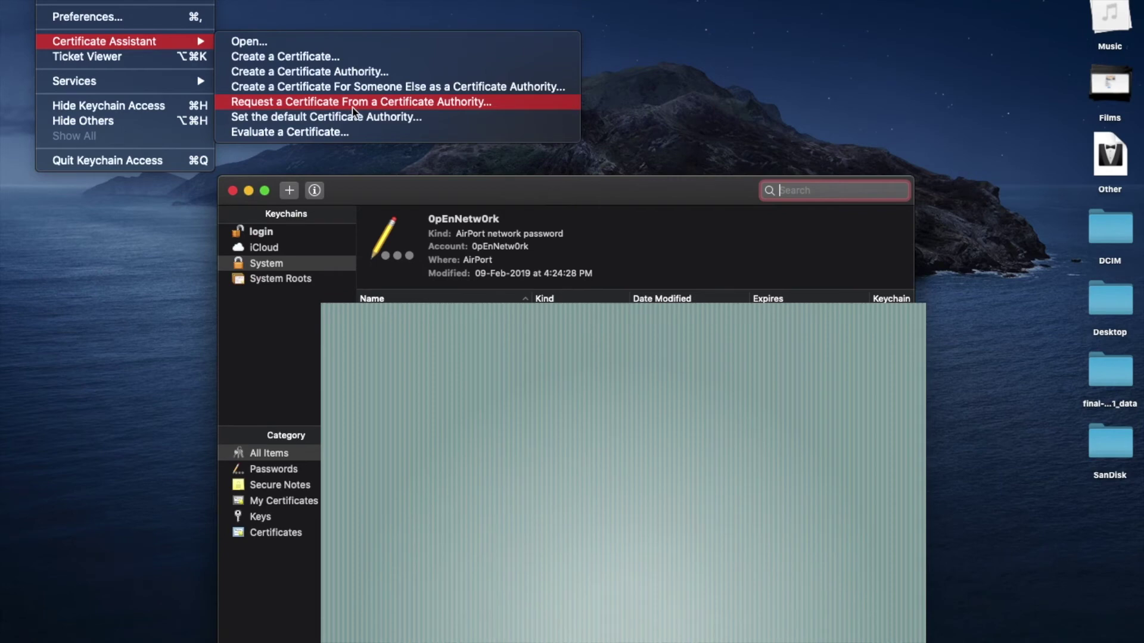
left_click(440, 103)
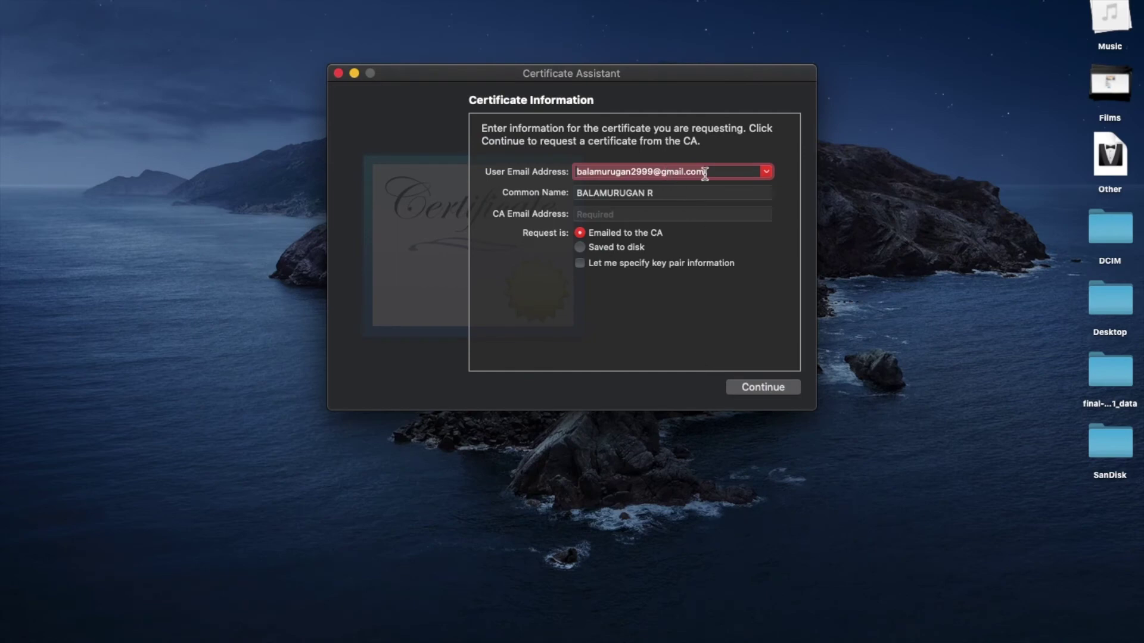
left_click(619, 249)
left_click(738, 388)
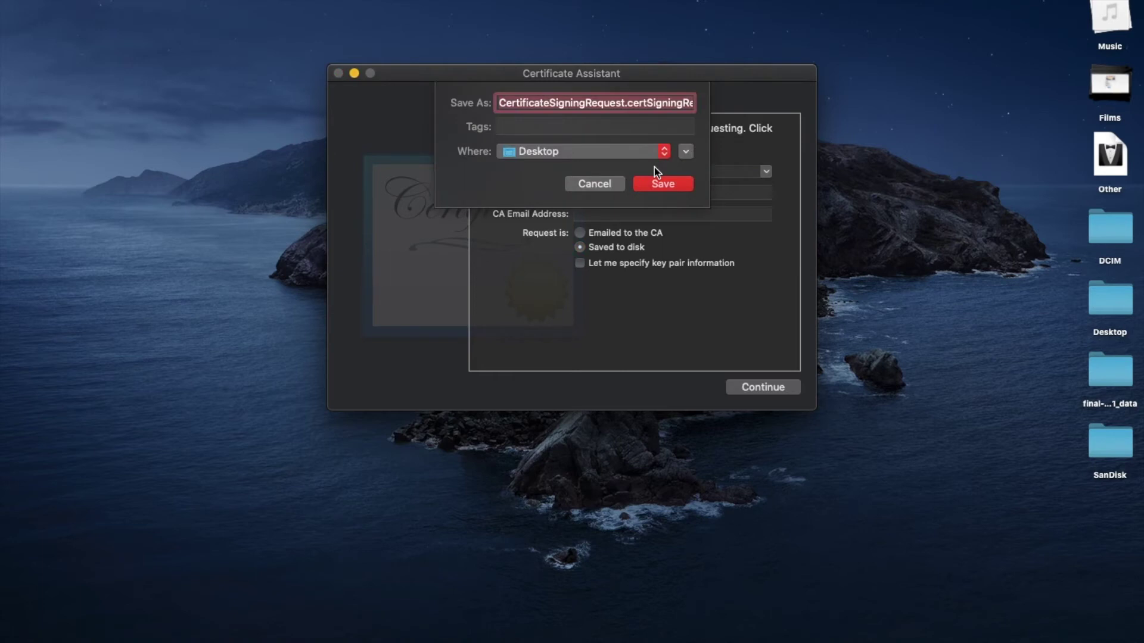
left_click(602, 184)
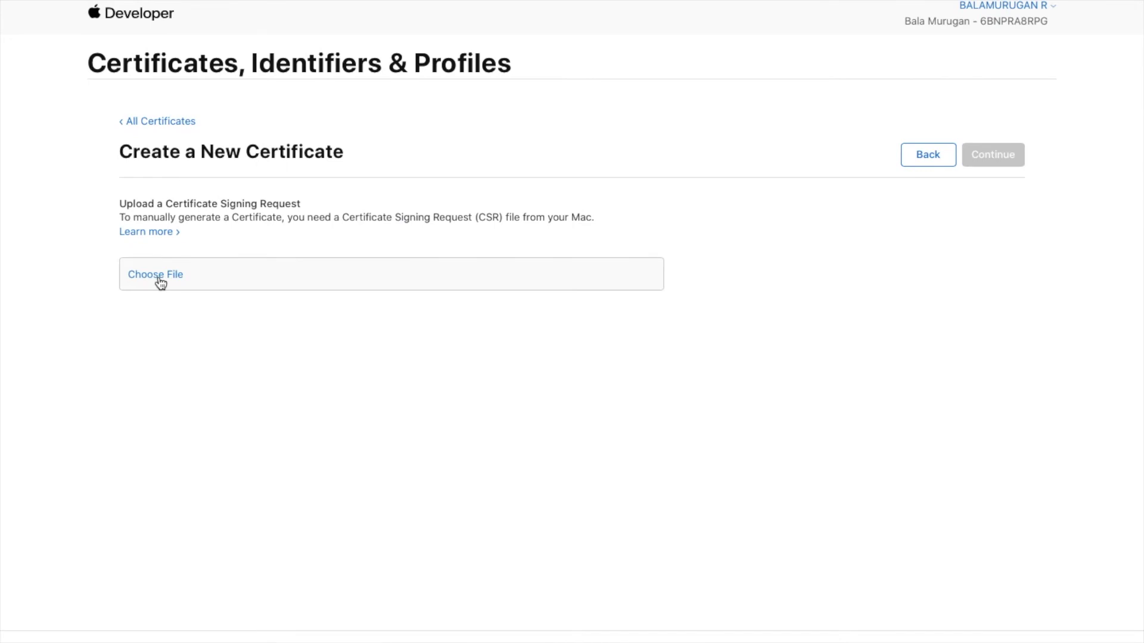
Attach CertificateSigningRequest.certSigningRequest from the Desktop to the certificate request.
left_click(157, 275)
left_click(307, 119)
left_click(417, 55)
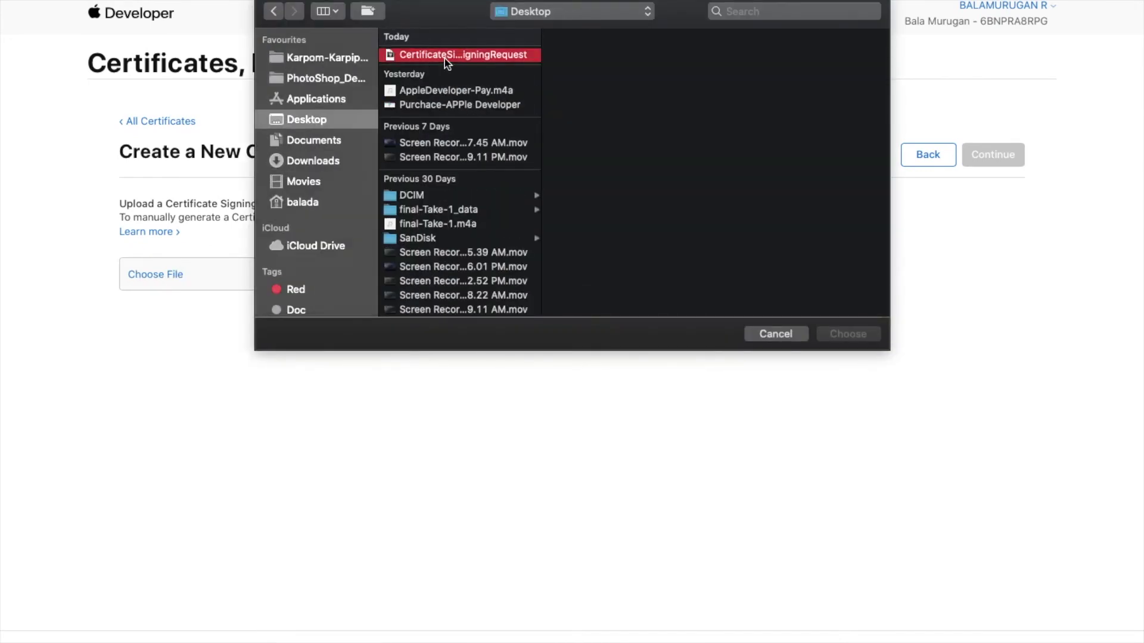
left_click(842, 337)
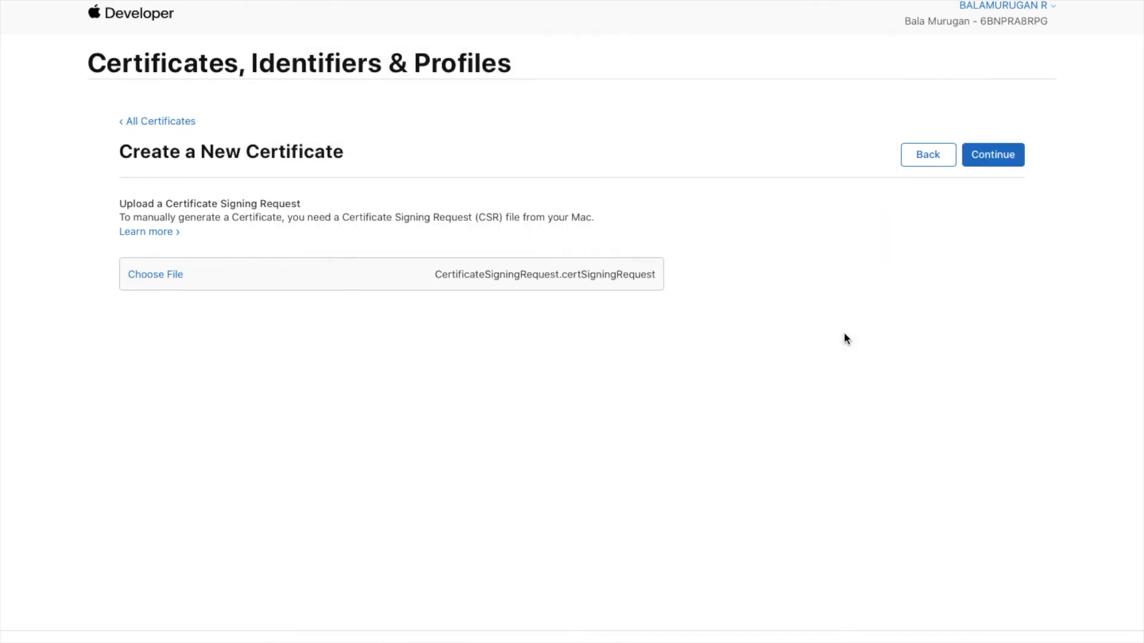
Create the Development certificate and download development.cer.
left_click(992, 158)
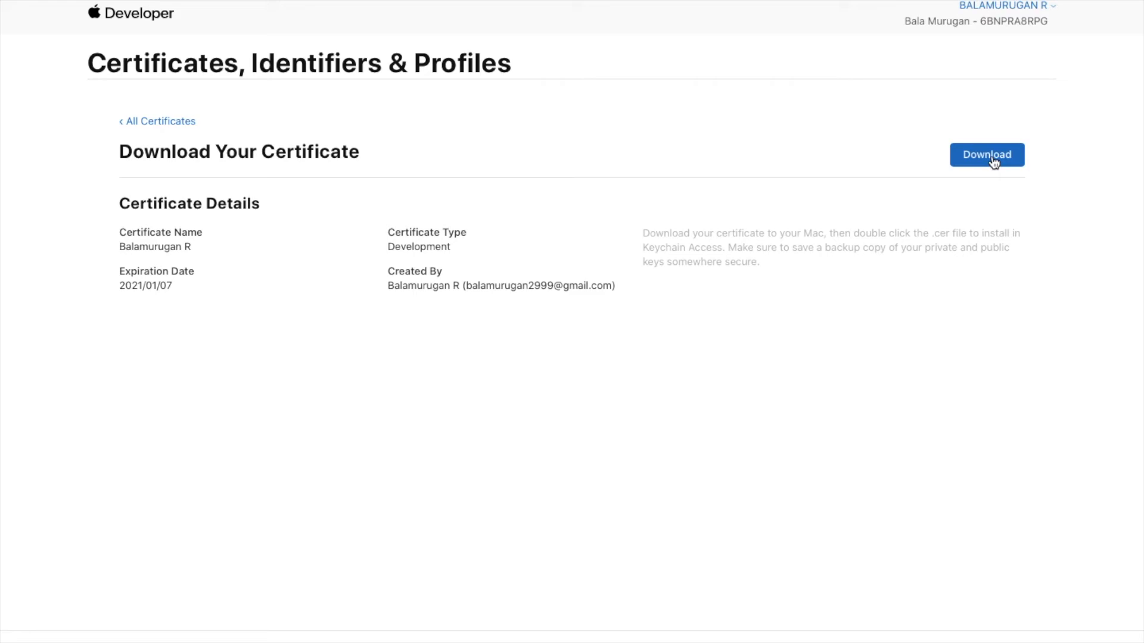
left_click(993, 156)
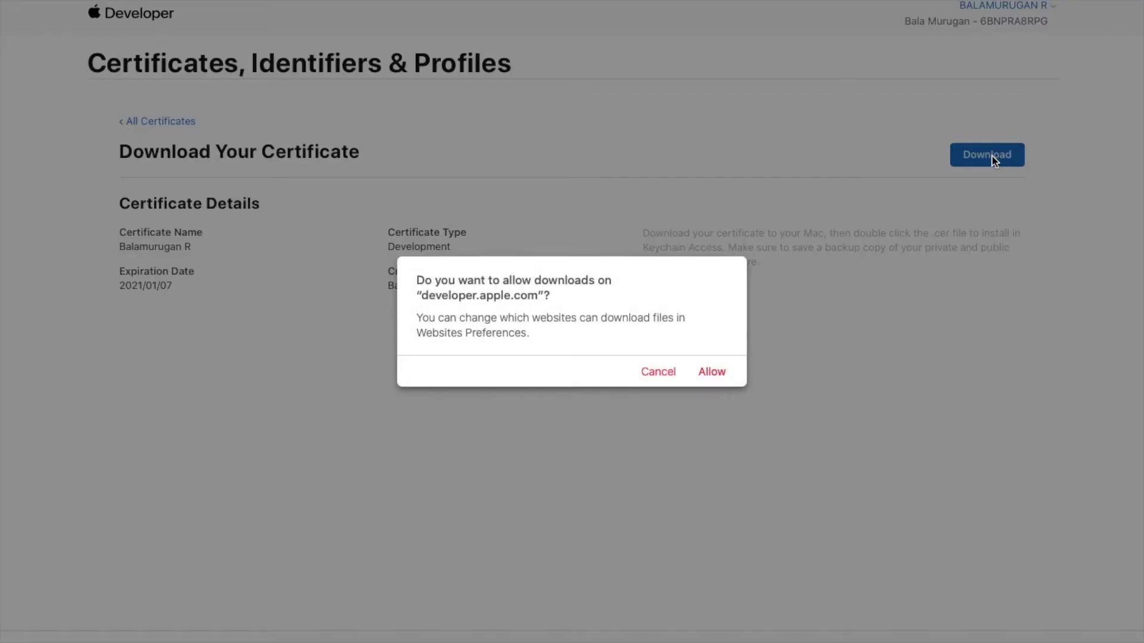
left_click(709, 371)
Install development.cer into the keychain, authorising with the account password.
left_click(1015, 8)
double_click(945, 45)
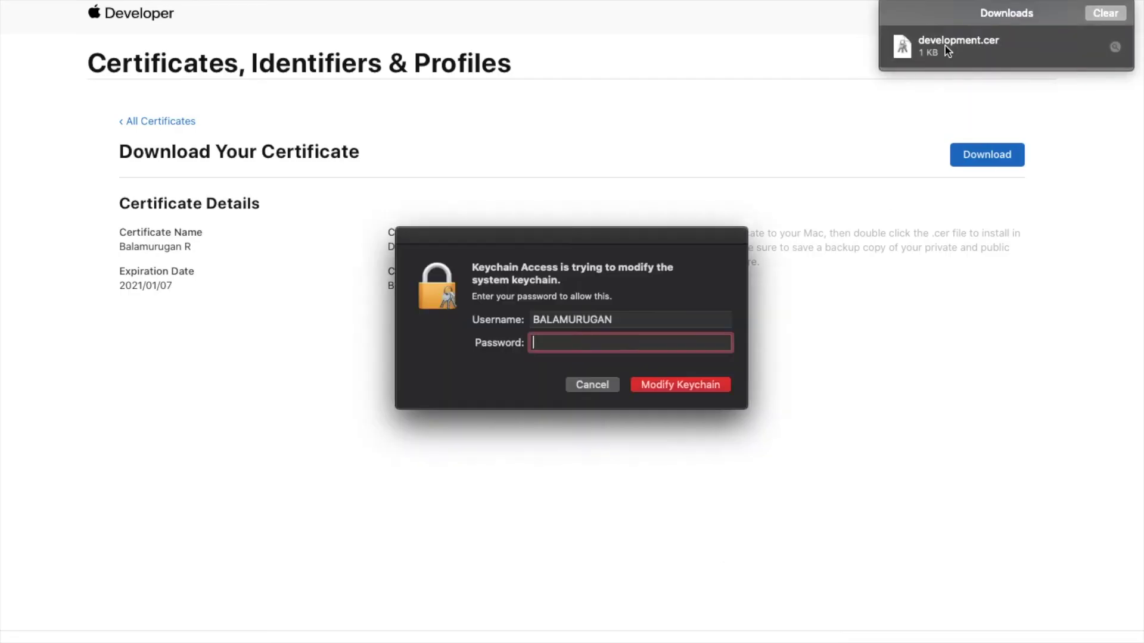
type("•••••••")
left_click(665, 385)
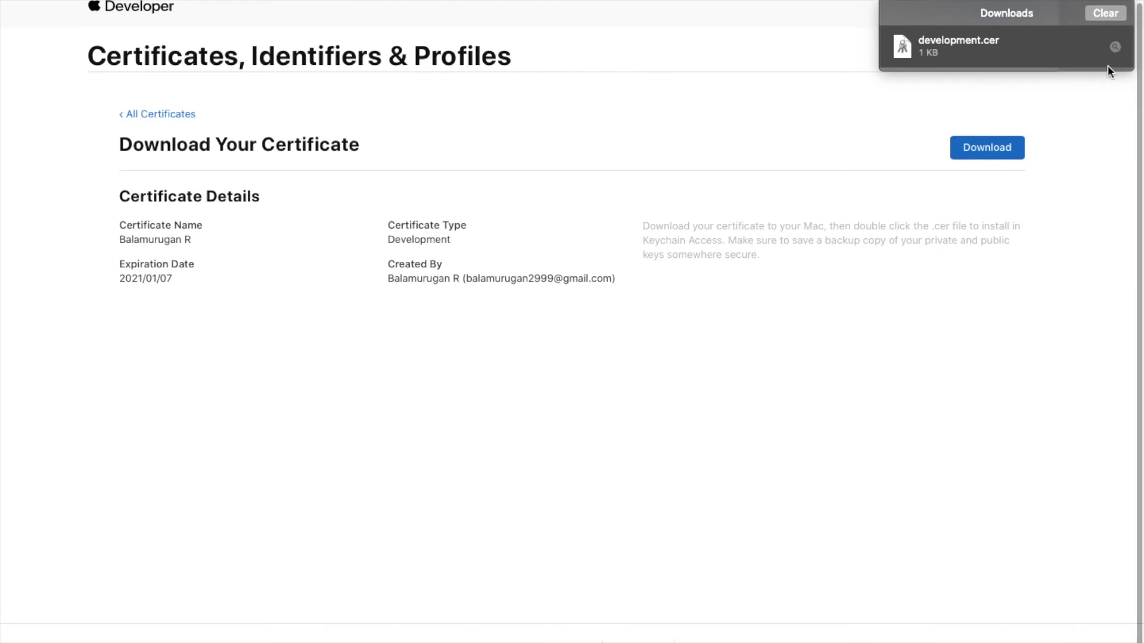
left_click(1105, 13)
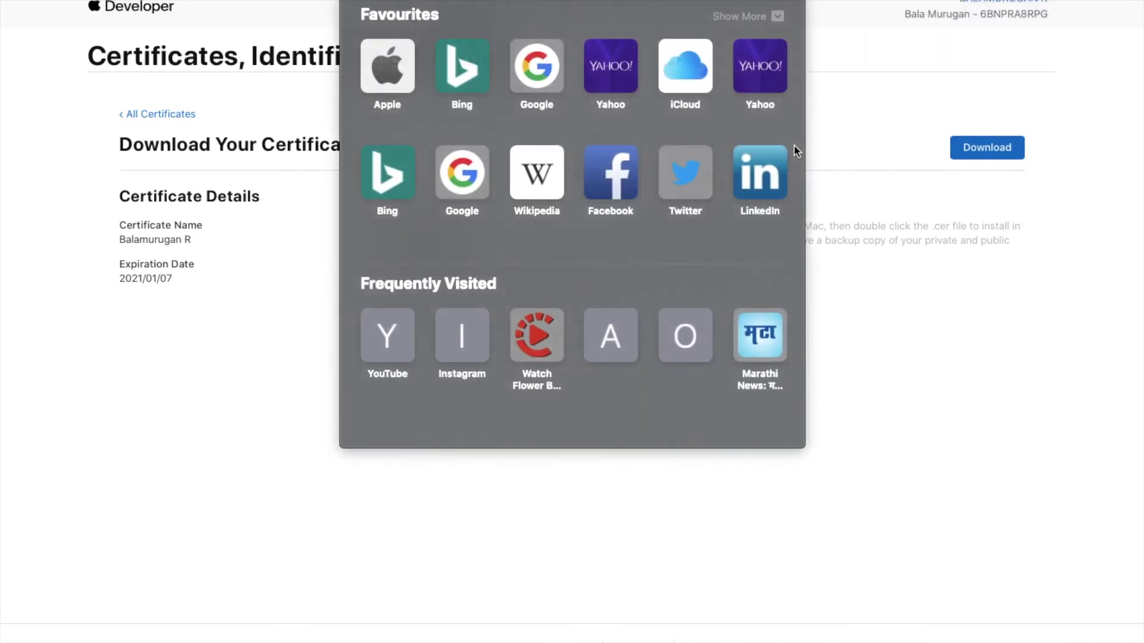
Start a new iOS App Development provisioning profile.
left_click(156, 115)
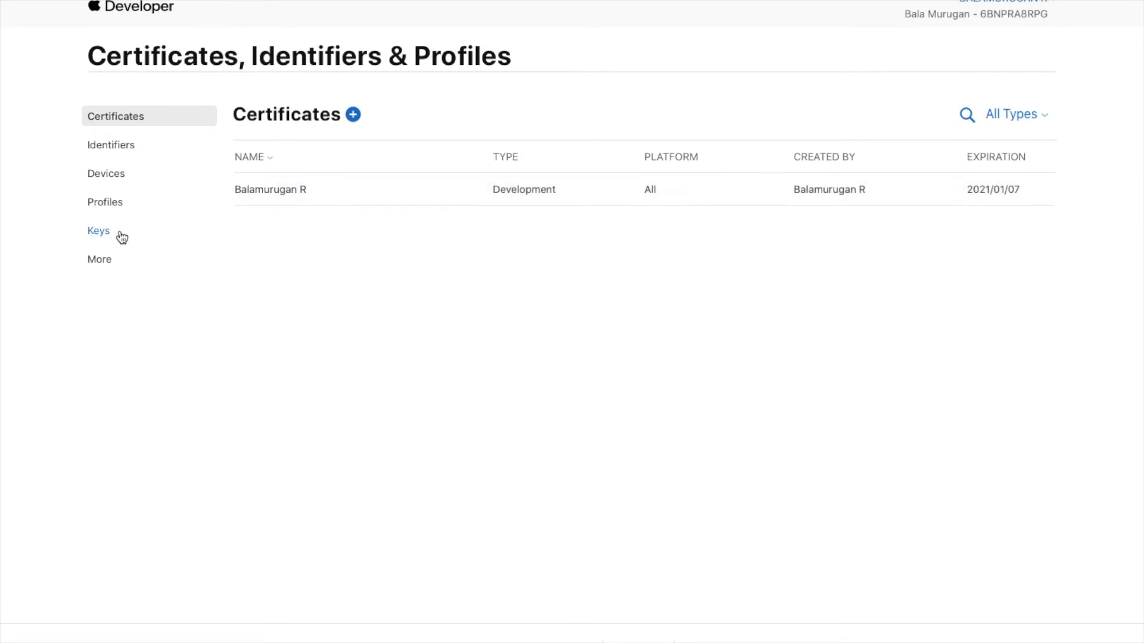
left_click(107, 208)
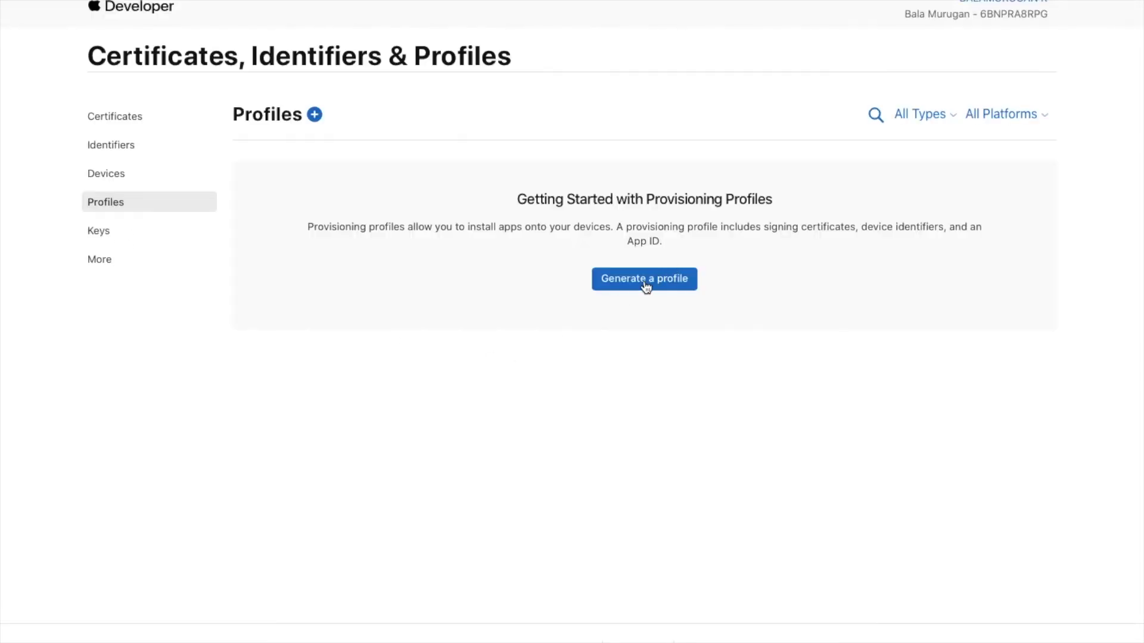
left_click(312, 117)
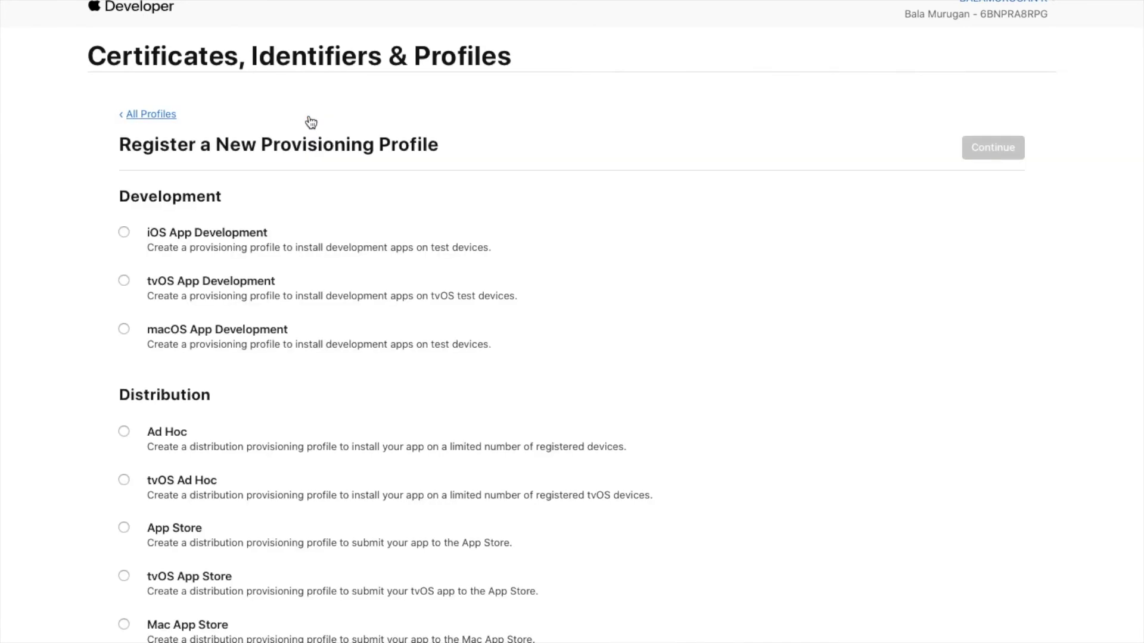
left_click(163, 233)
left_click(988, 146)
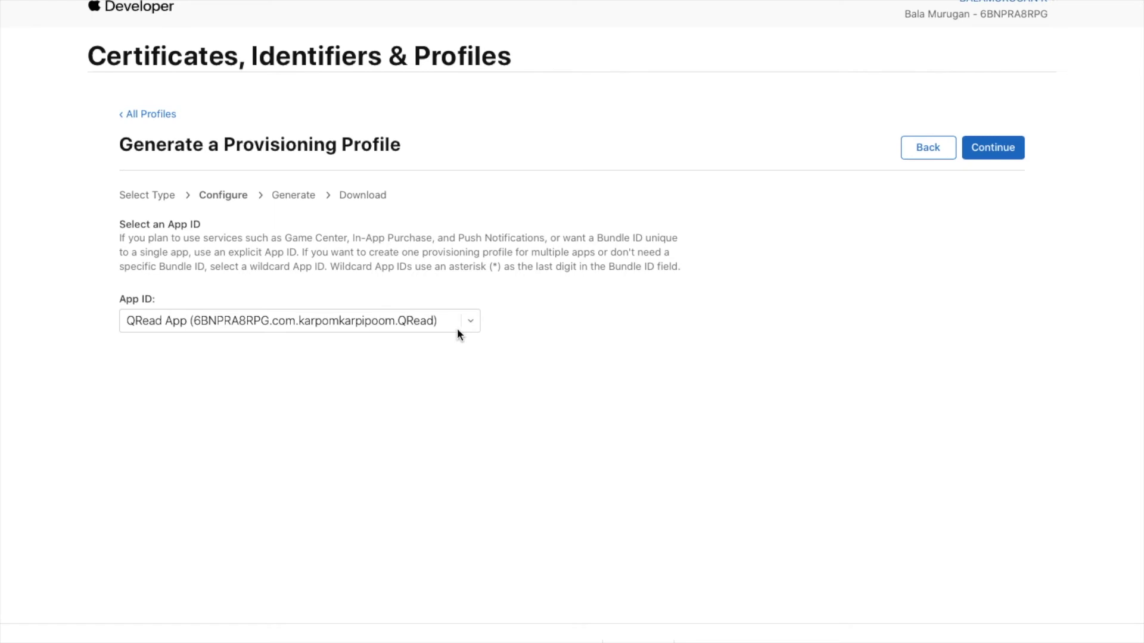
Select the QRead App ID, the development certificate and the registered iPhone for the profile.
left_click(468, 322)
left_click(467, 321)
left_click(988, 149)
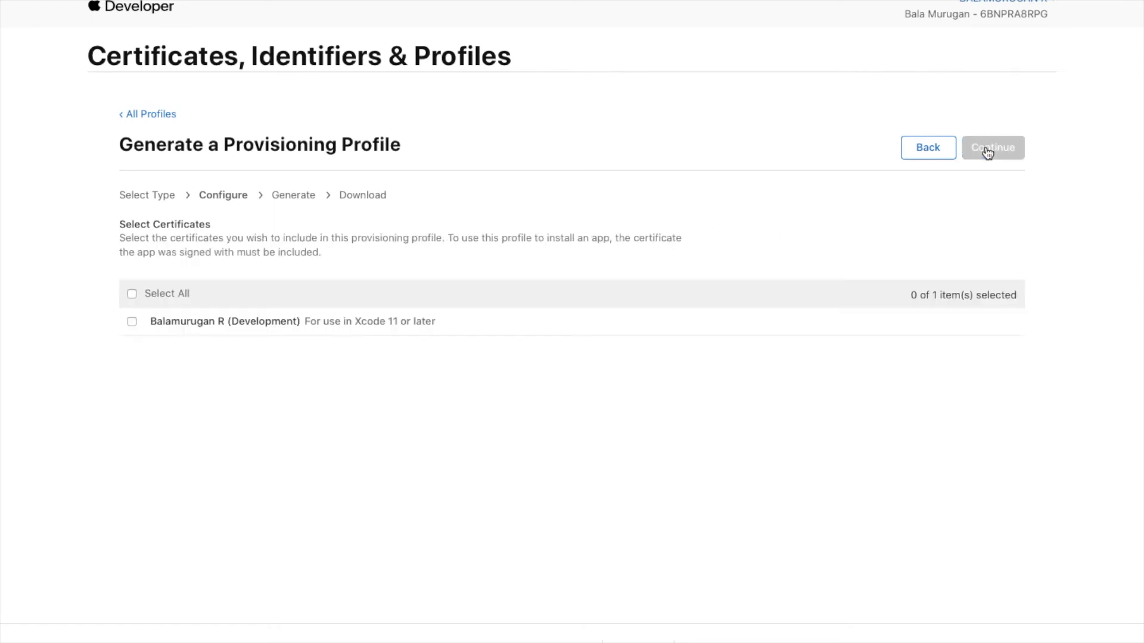
left_click(131, 323)
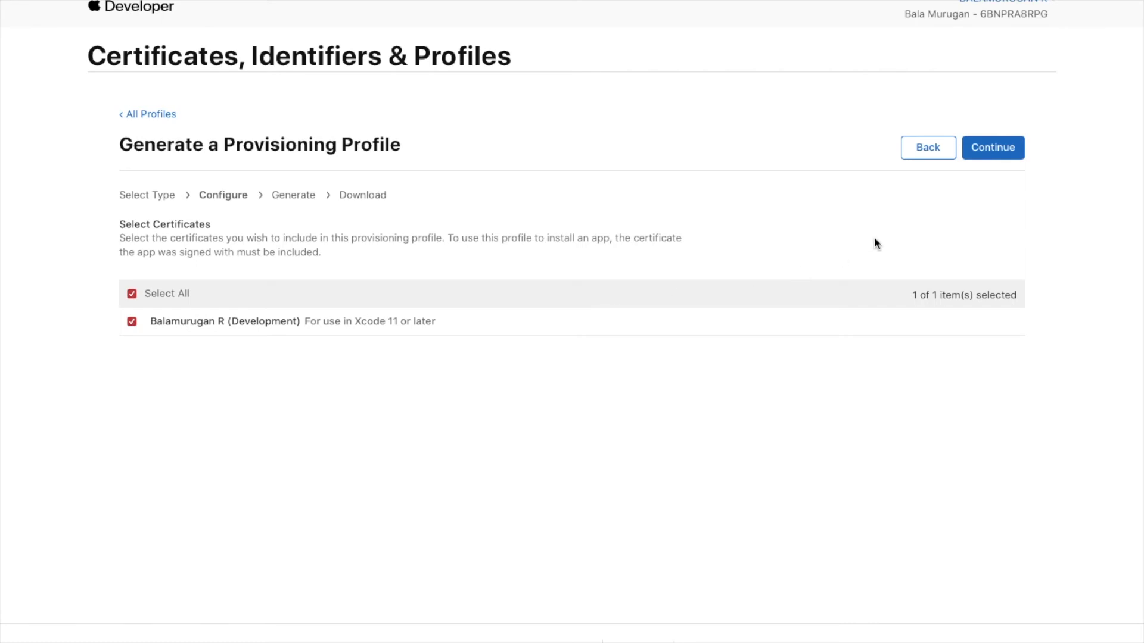
left_click(1000, 153)
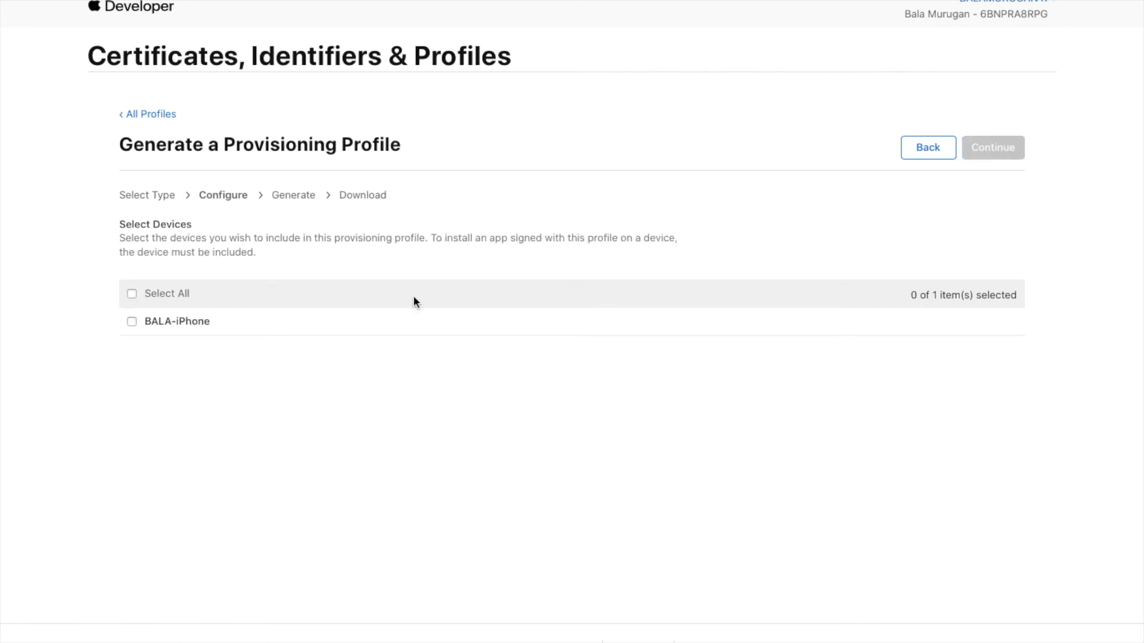
left_click(132, 294)
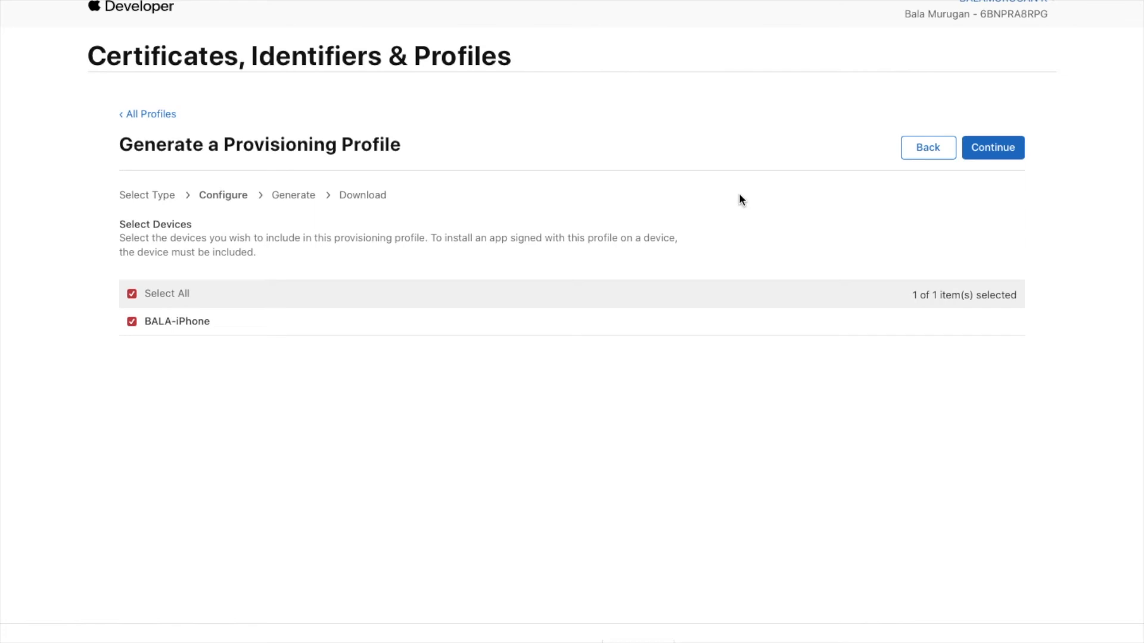
left_click(995, 155)
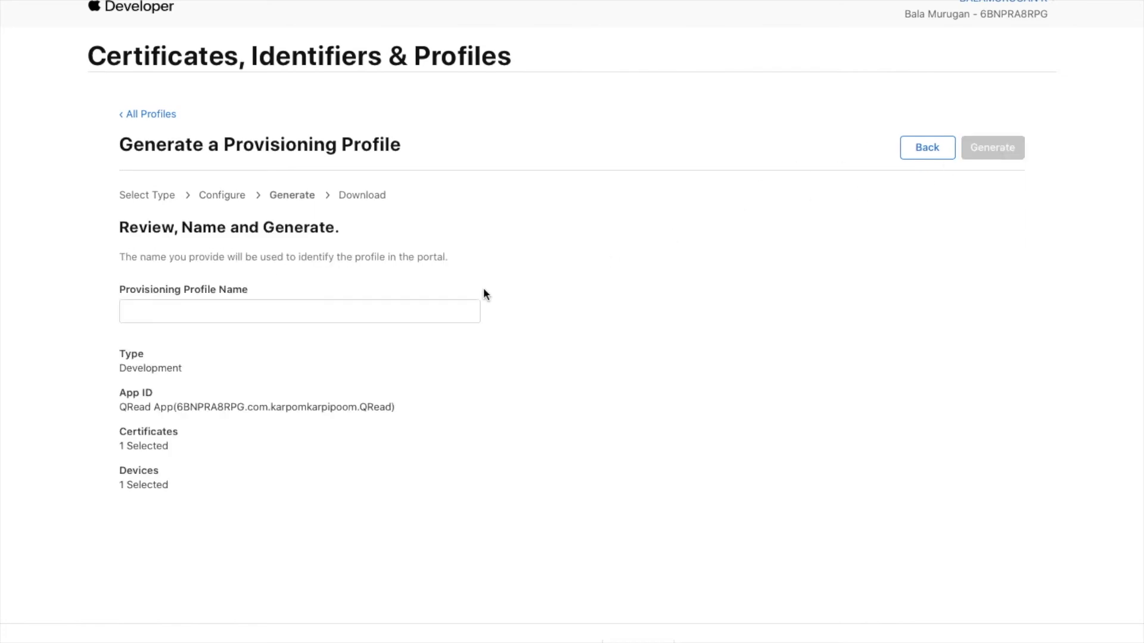
left_click(321, 312)
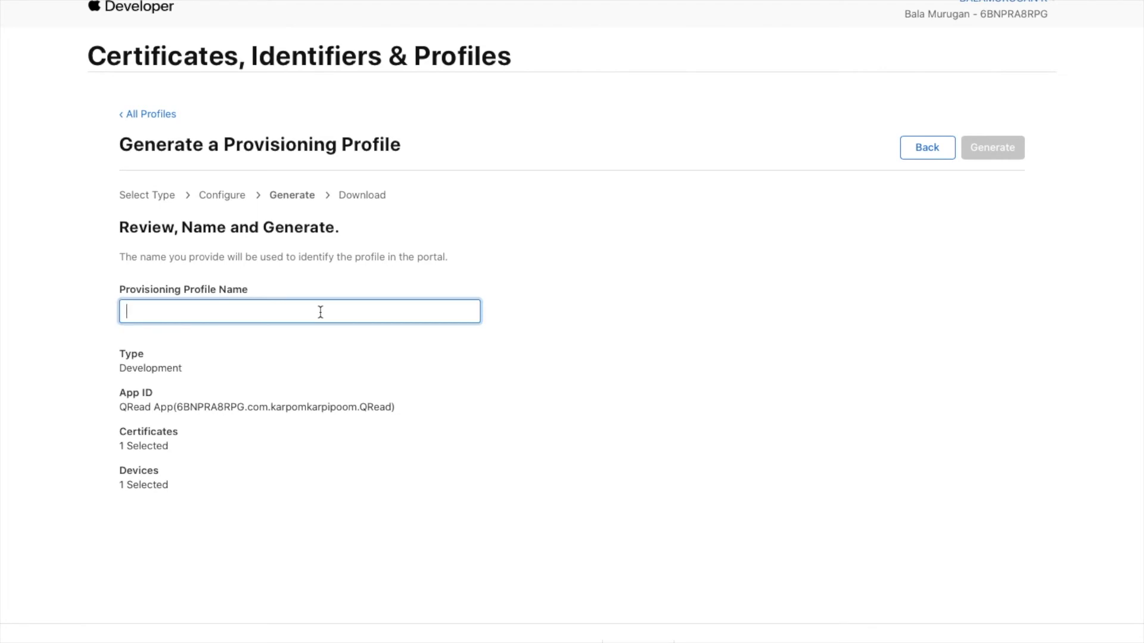
Name the profile 'QRead - App Development - 8 jan 2020' and generate it.
type("QRead - App Development")
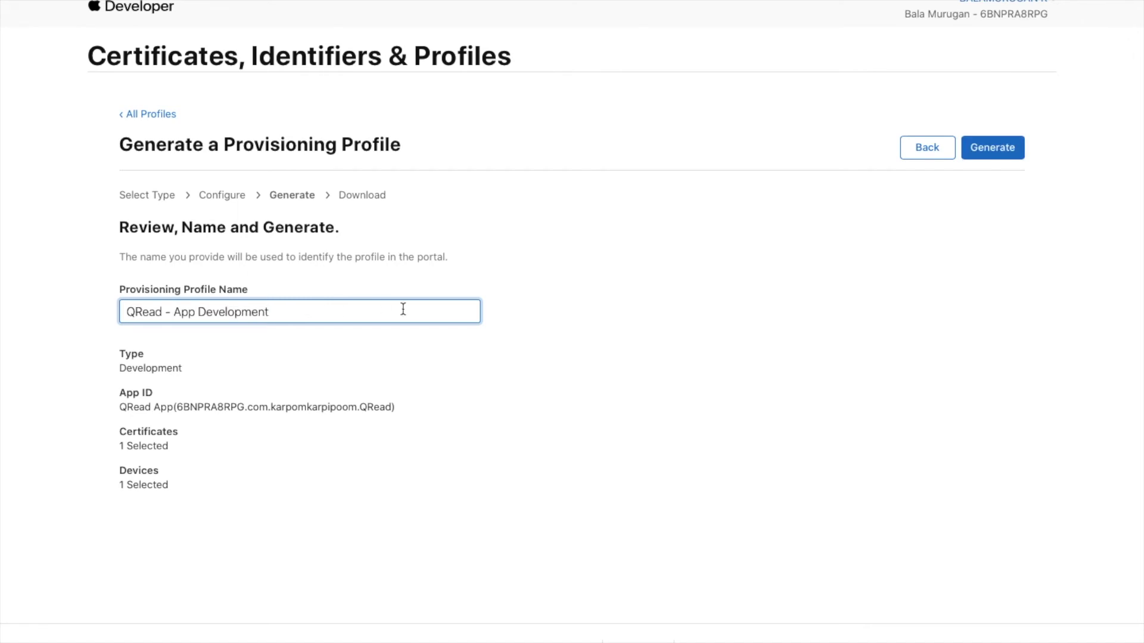
type(" -")
type("8 jan ")
type("2020")
key("Left")
key("Left")
key("Left")
key("Left")
key("Left")
key("Left")
key("Left")
key("Left")
left_click(996, 156)
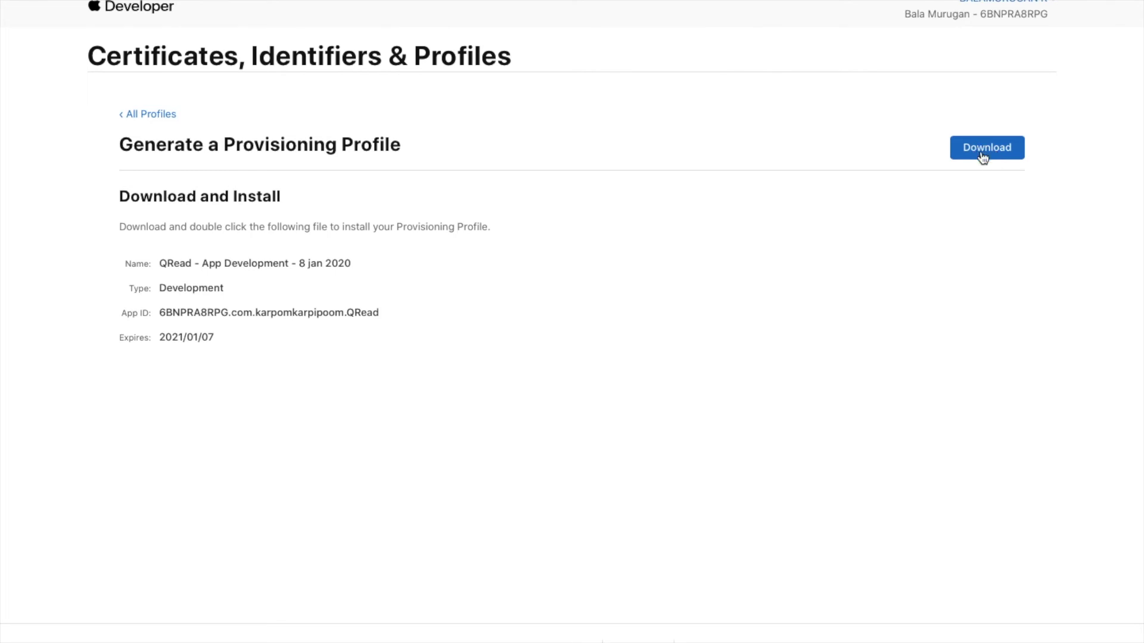
Download and install the .mobileprovision file, then return to All Profiles.
left_click(981, 152)
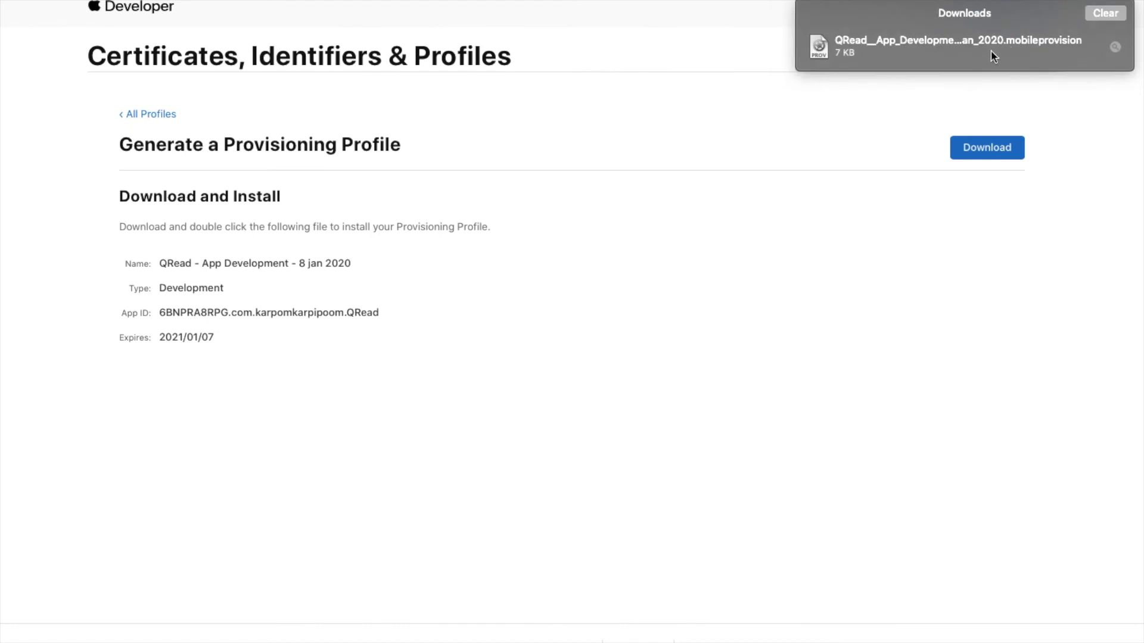
left_click(882, 46)
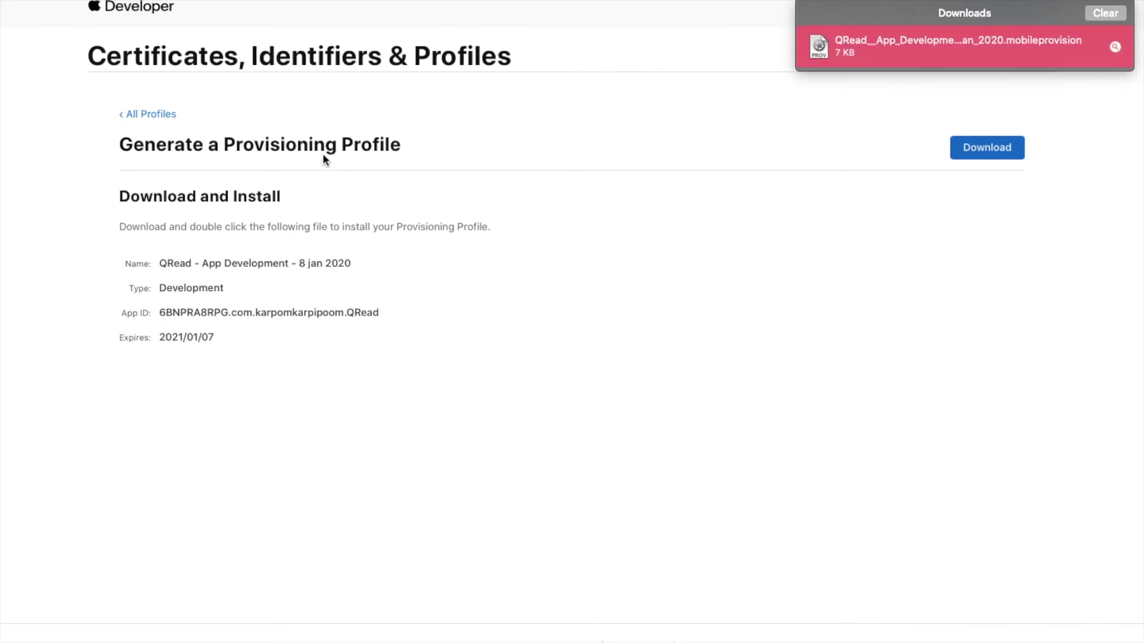
left_click(141, 113)
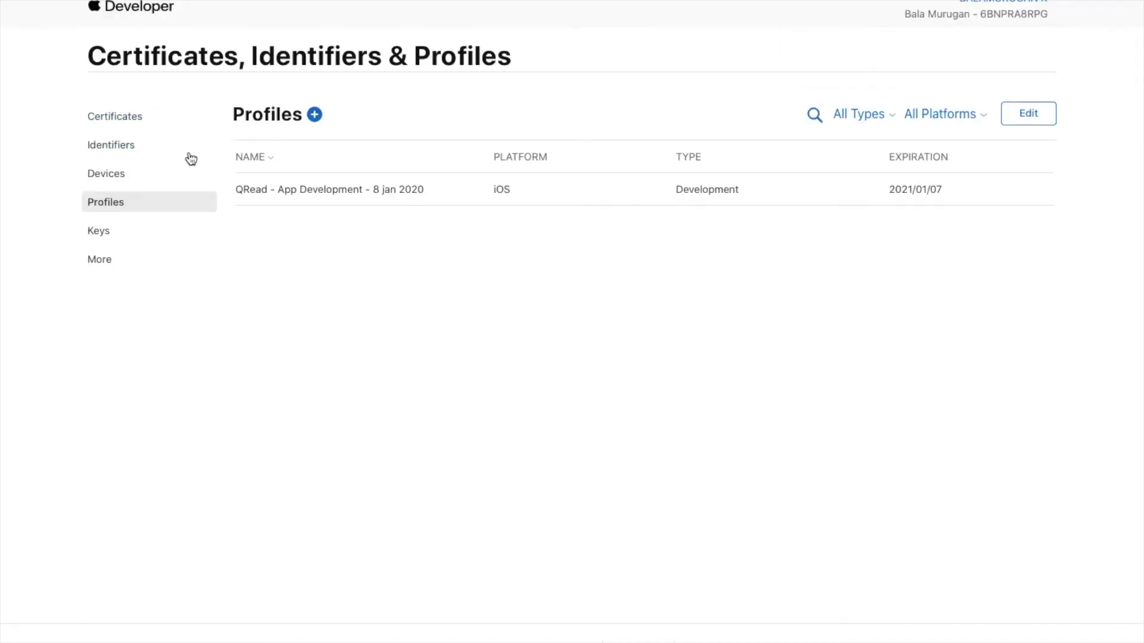
Start a new Apple Distribution certificate from the Certificates section.
left_click(122, 121)
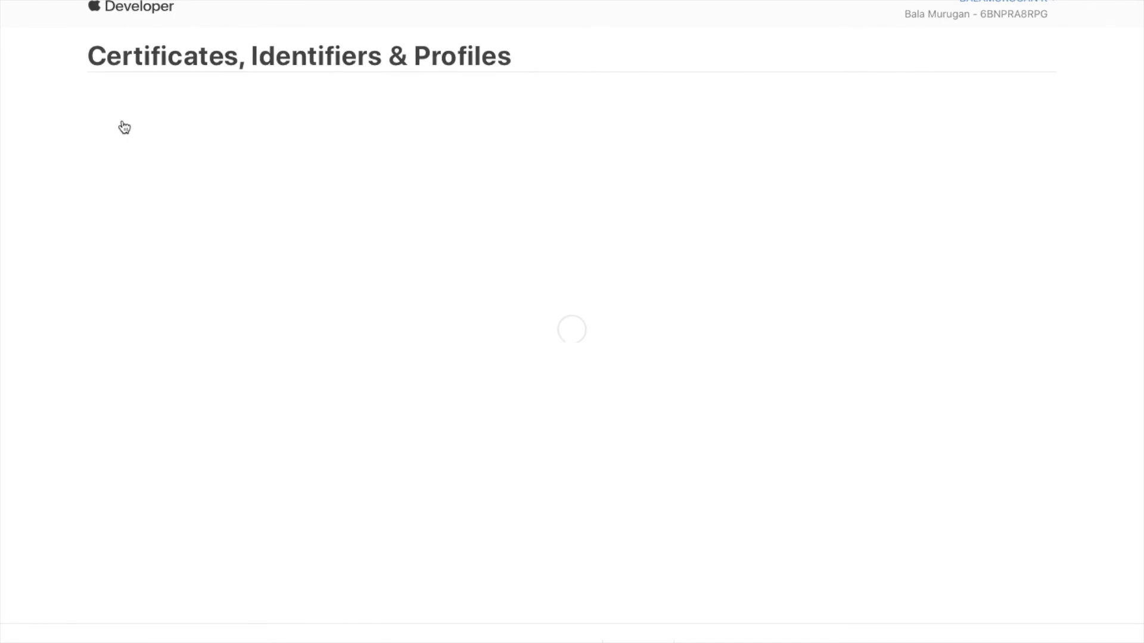
left_click(352, 113)
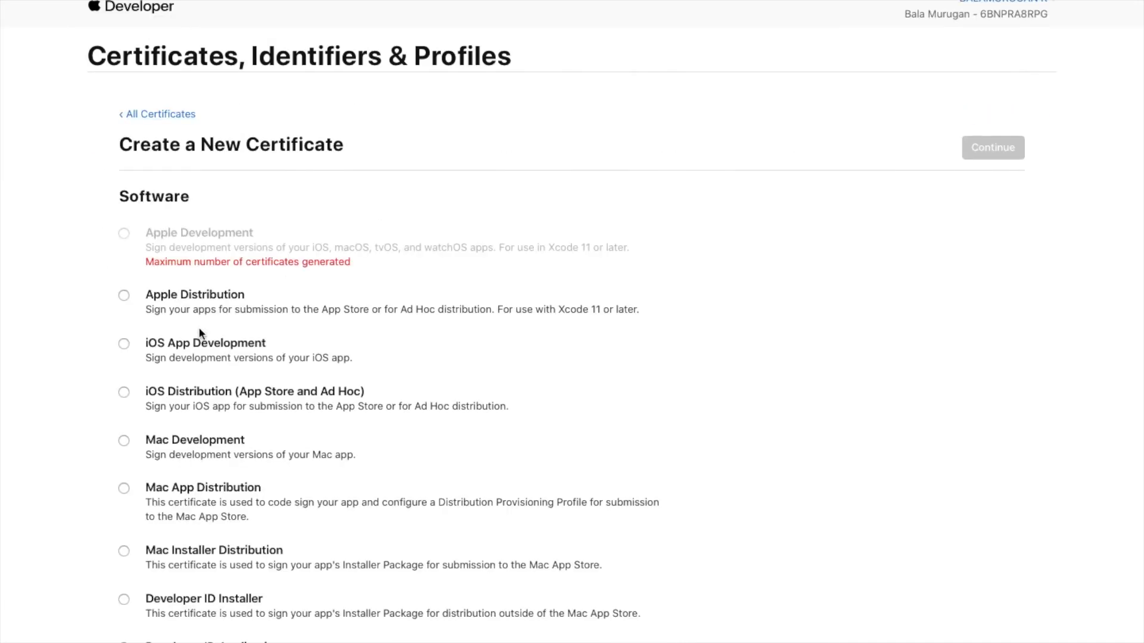
left_click(124, 295)
left_click(980, 158)
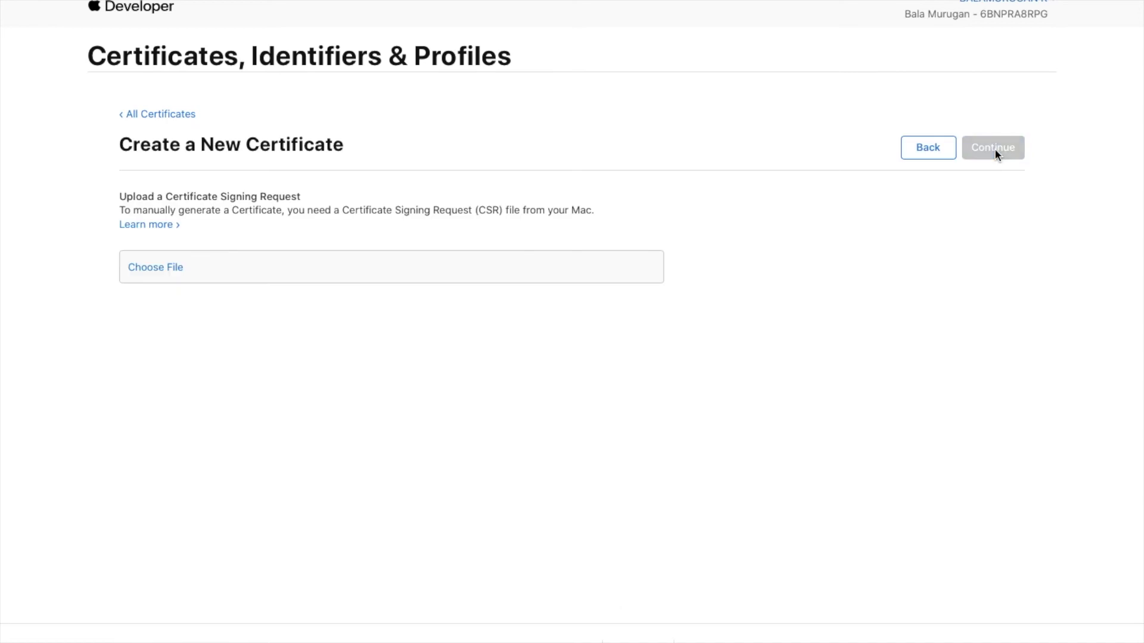
Upload the CertificateSigningRequest file, then download distribution.cer and open it for installation.
left_click(160, 275)
left_click(469, 55)
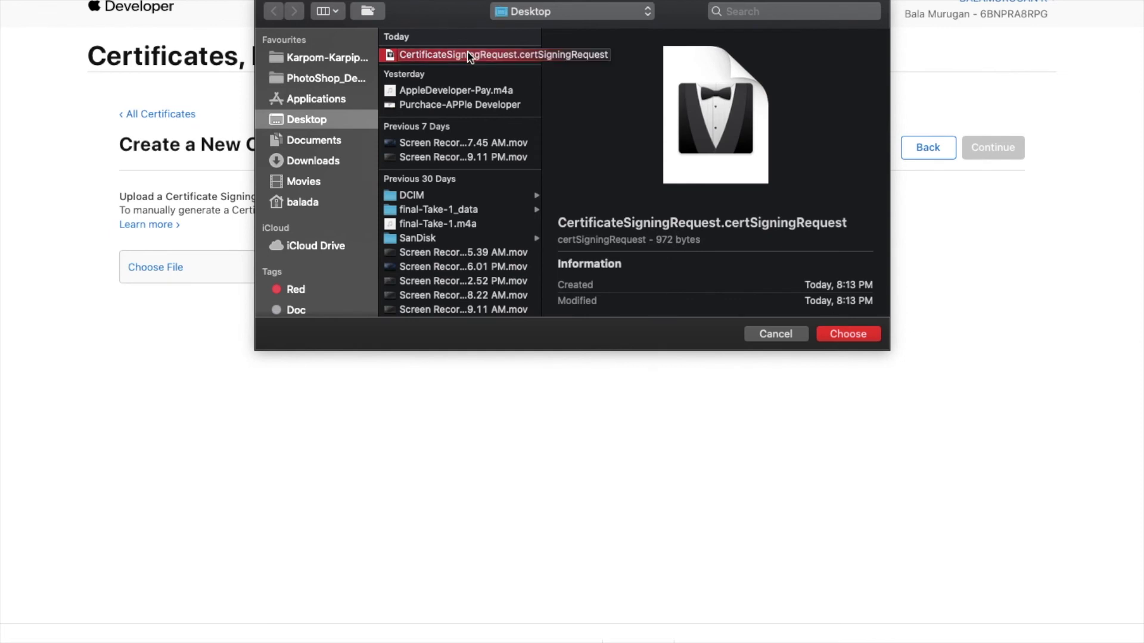
left_click(850, 335)
left_click(990, 153)
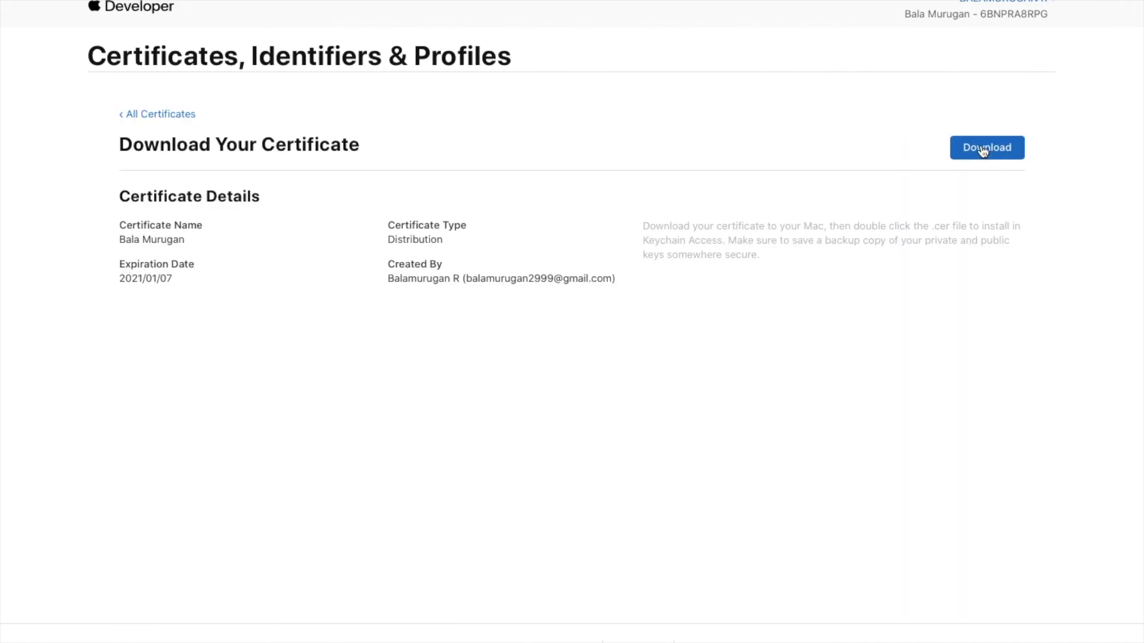
left_click(983, 149)
double_click(912, 42)
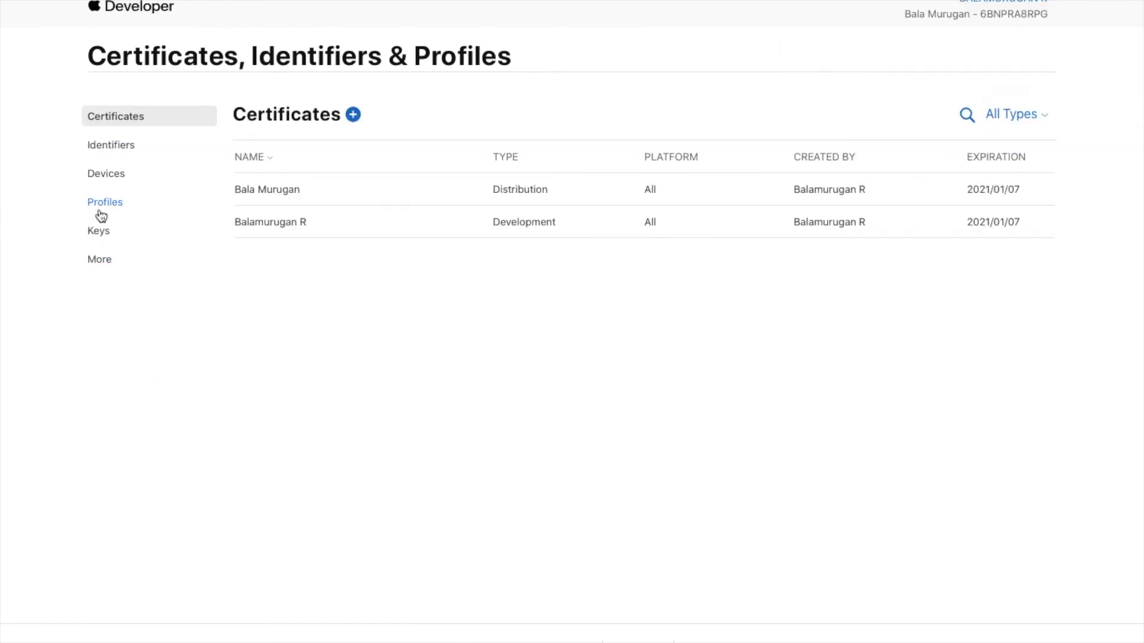
Start a new App Store distribution provisioning profile in the Profiles section.
left_click(101, 215)
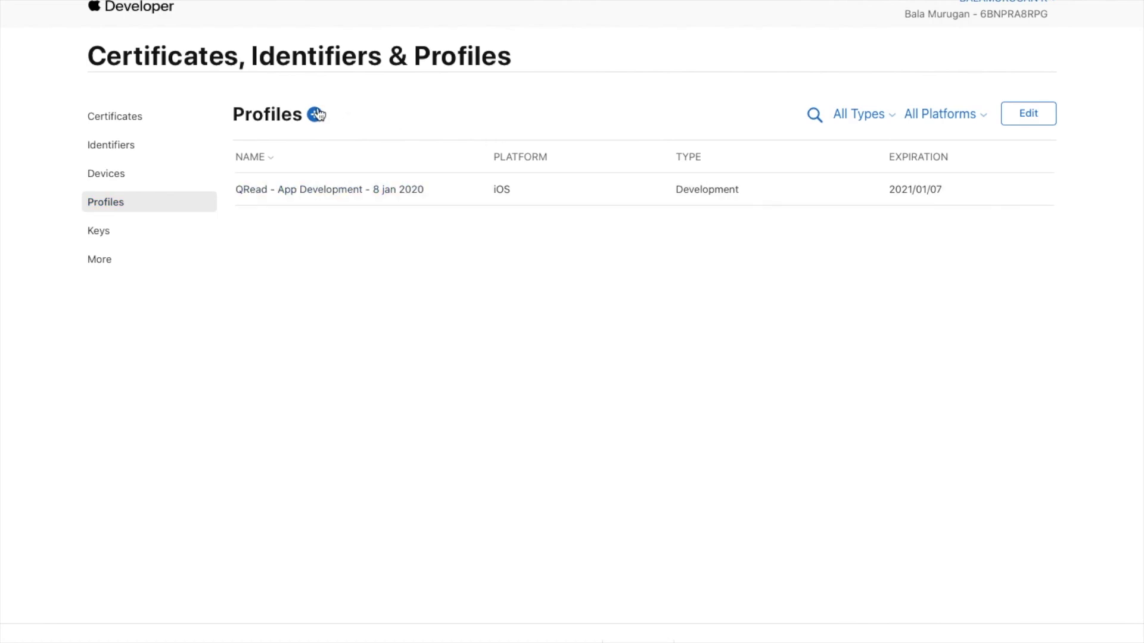
left_click(316, 114)
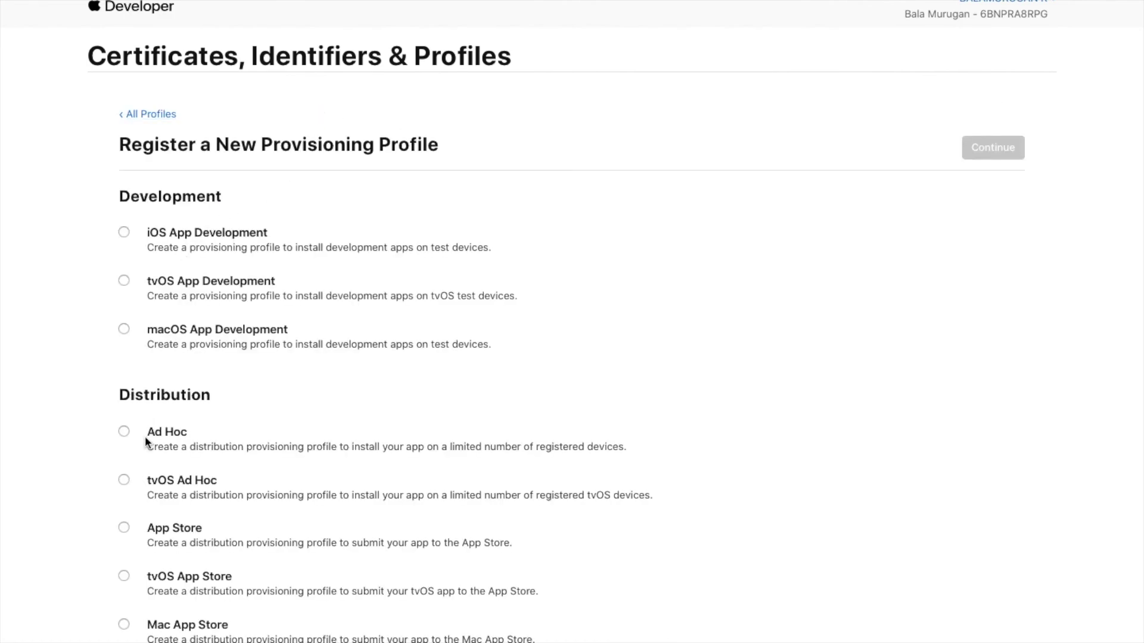
scroll(169, 317, "down", 2)
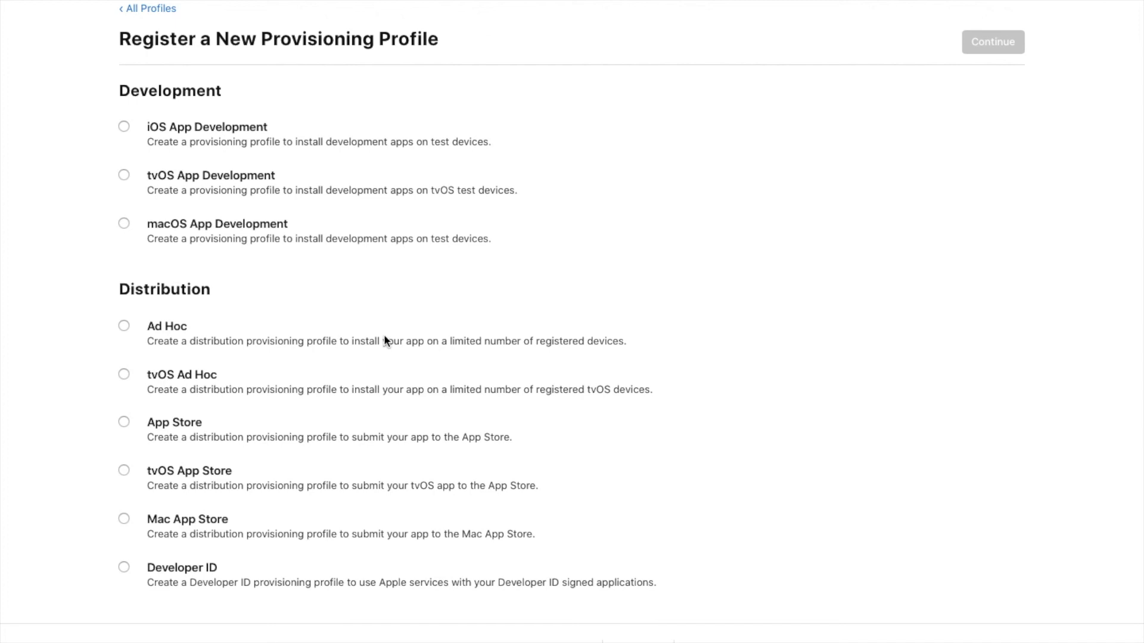
left_click(123, 423)
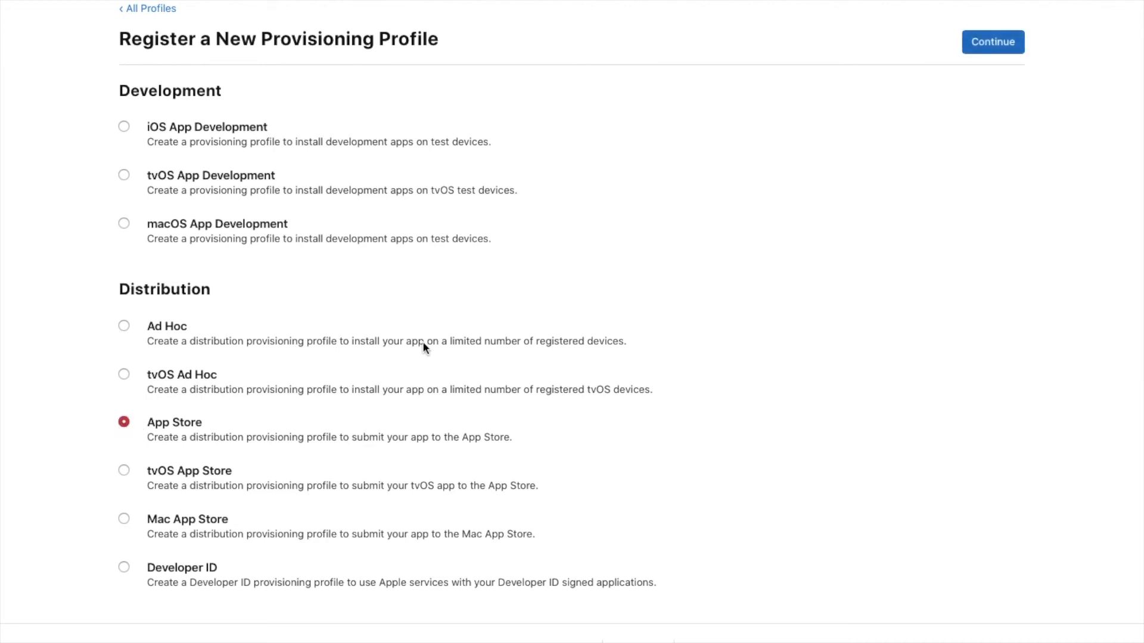
left_click(991, 45)
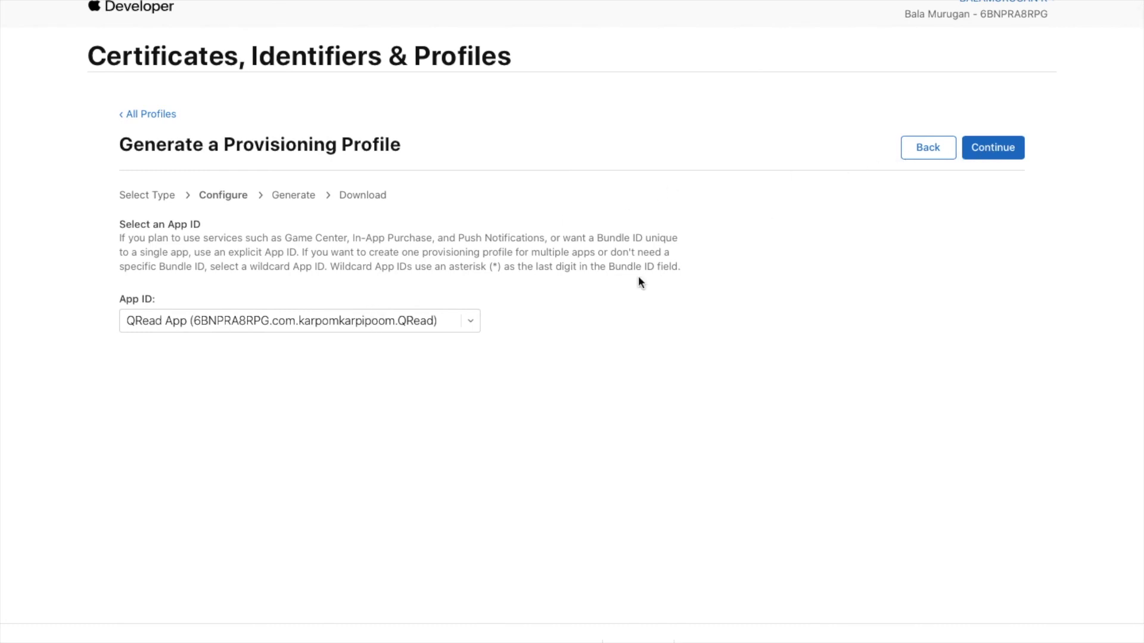
Select the QRead App ID, include the distribution certificate, and generate the profile.
left_click(468, 326)
left_click(425, 319)
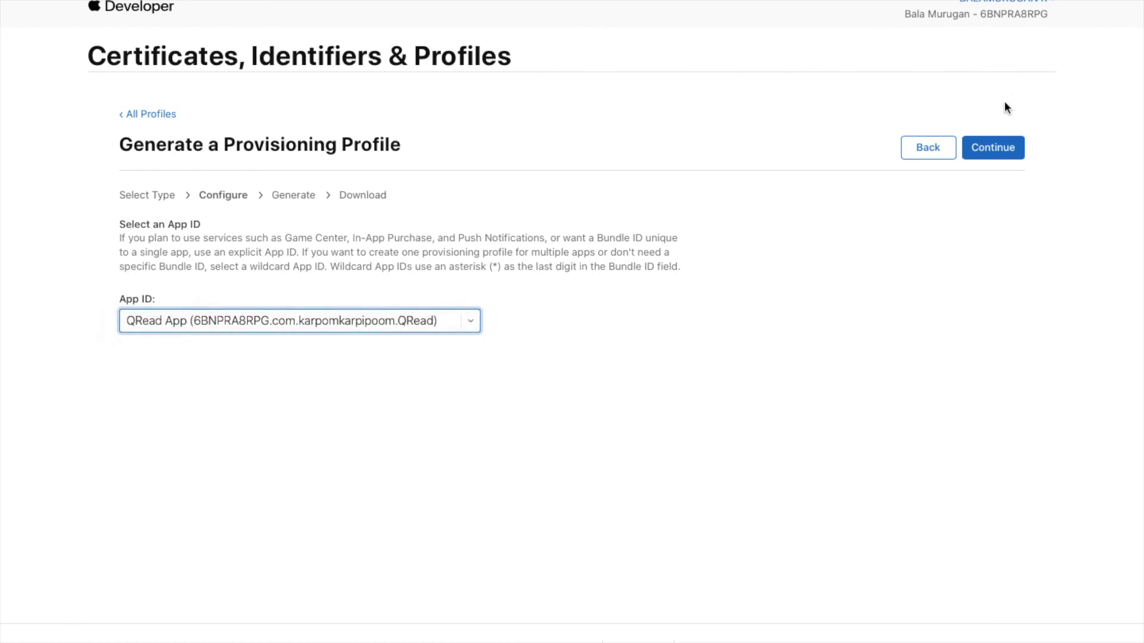
left_click(989, 152)
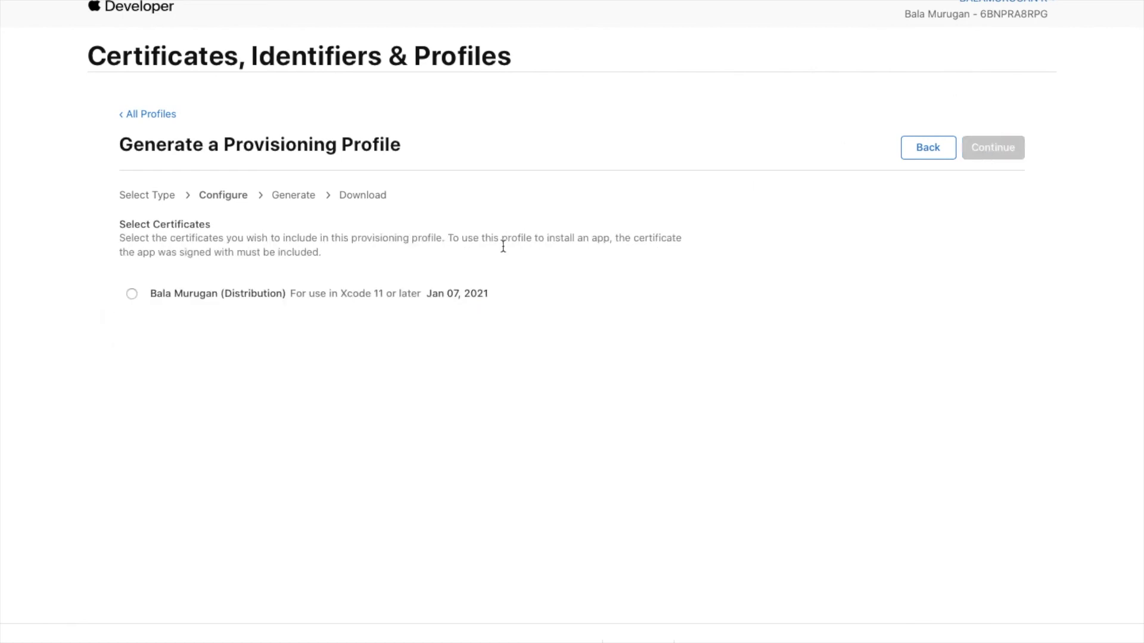
left_click(132, 293)
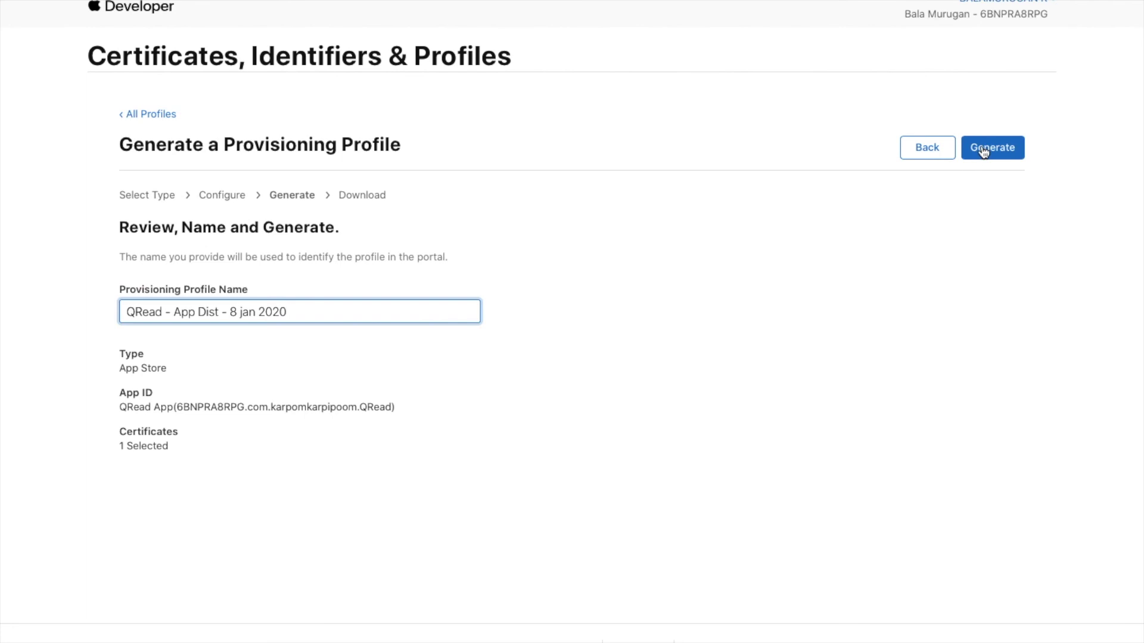
left_click(983, 149)
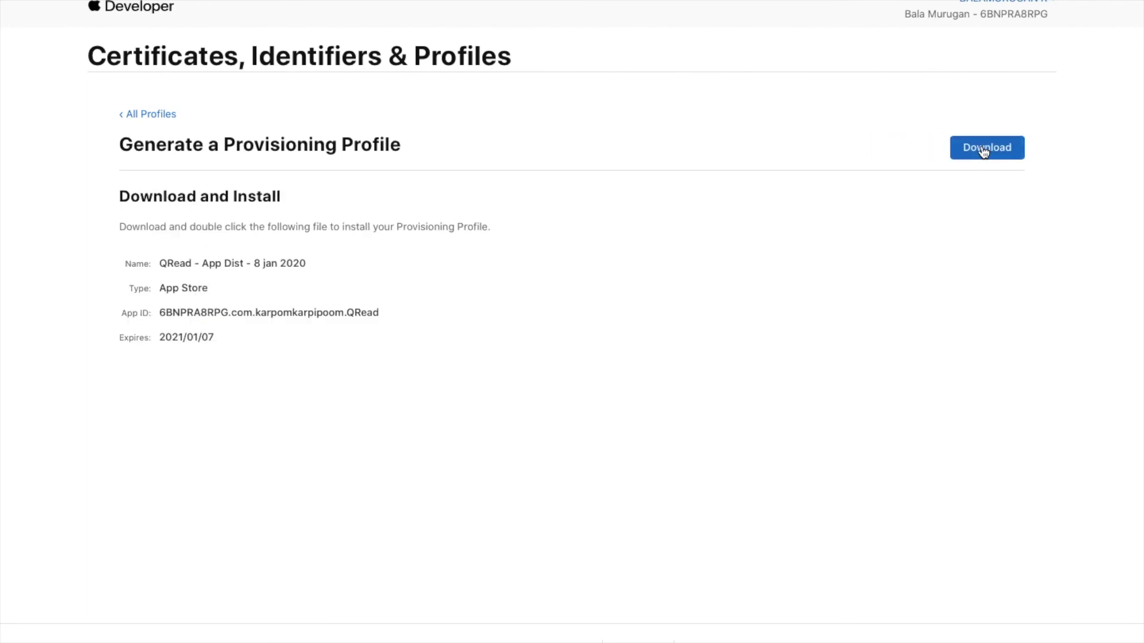
Download and open QRead__App_Dist__8_jan_2020.mobileprovision, then return to All Profiles.
left_click(984, 150)
left_click(919, 42)
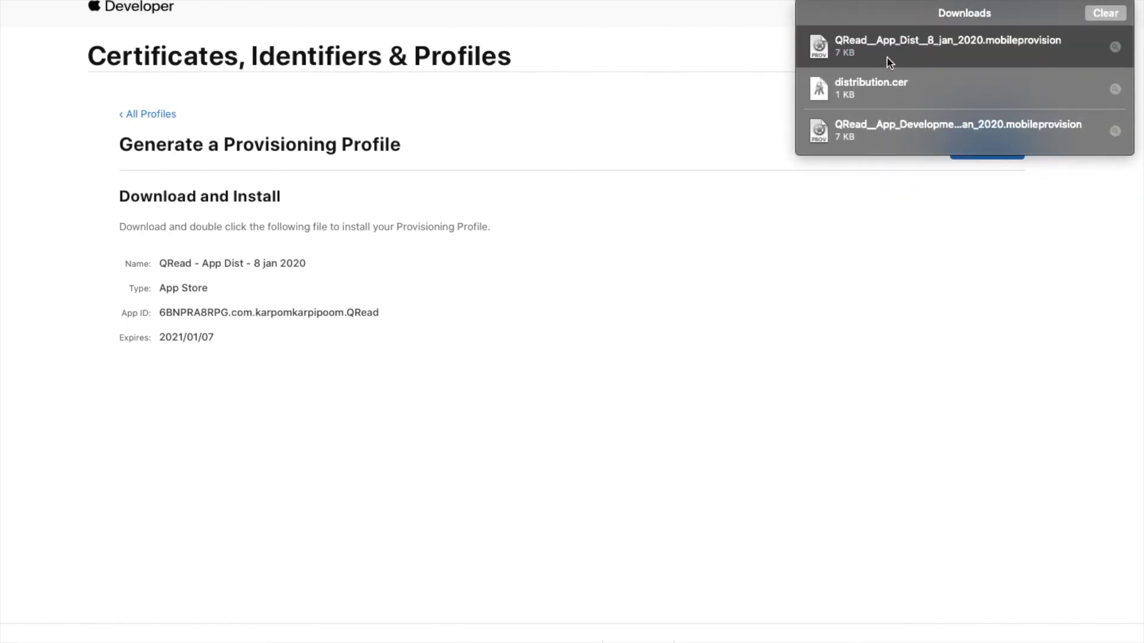
key("F11")
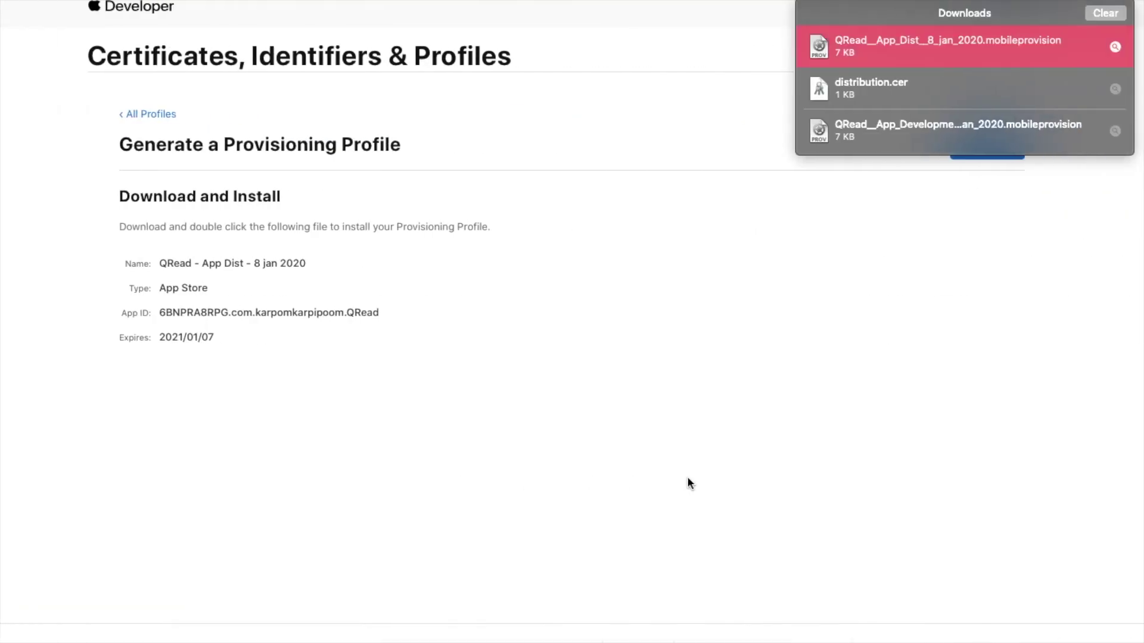
left_click(836, 324)
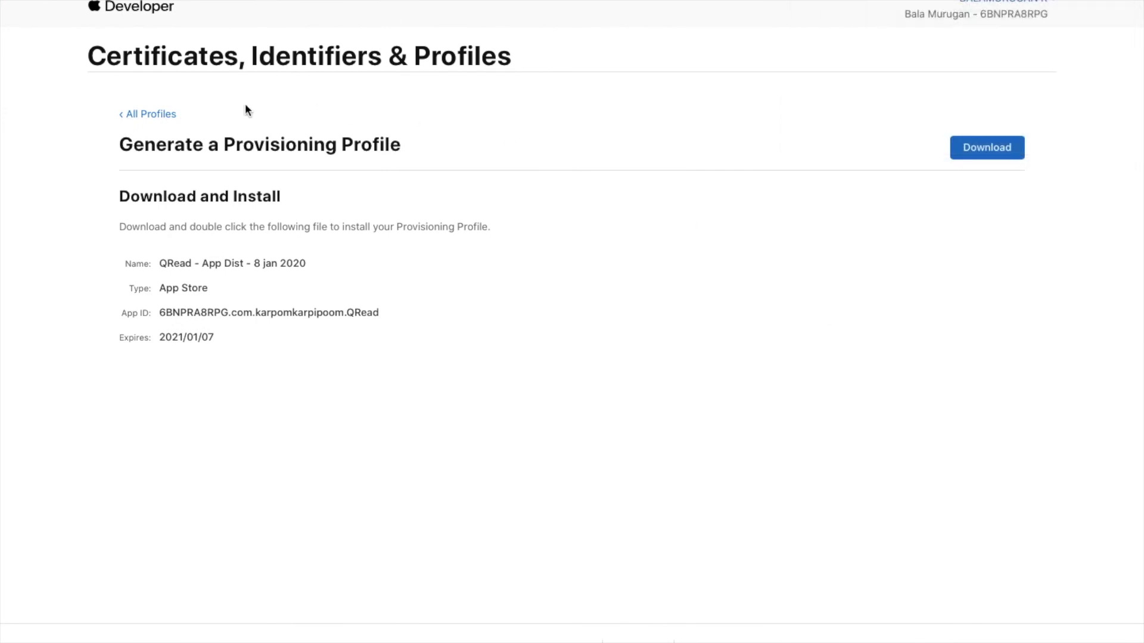
left_click(161, 115)
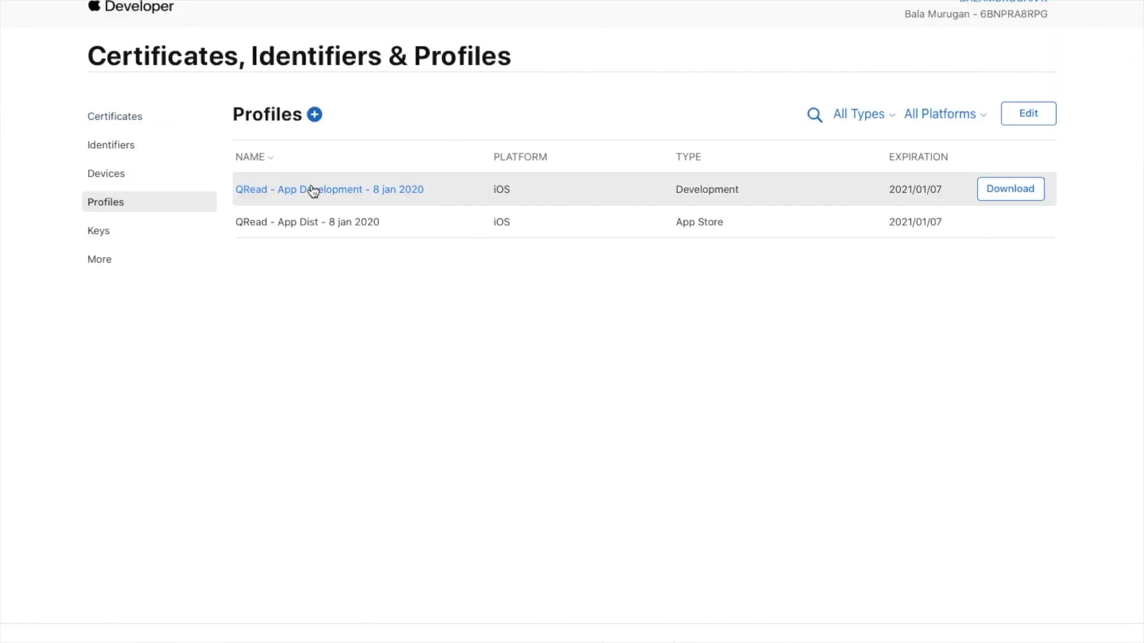
mouse_move(413, 221)
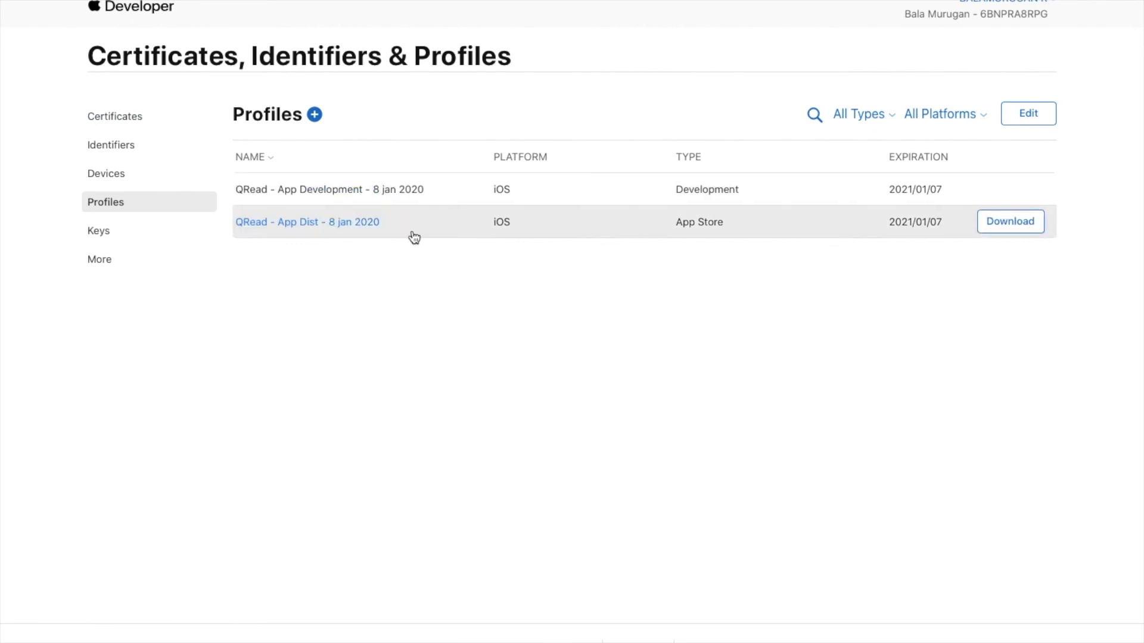
Review the Identifiers, Devices, Certificates and Profiles lists, then switch to Xcode's QRead signing settings.
left_click(117, 147)
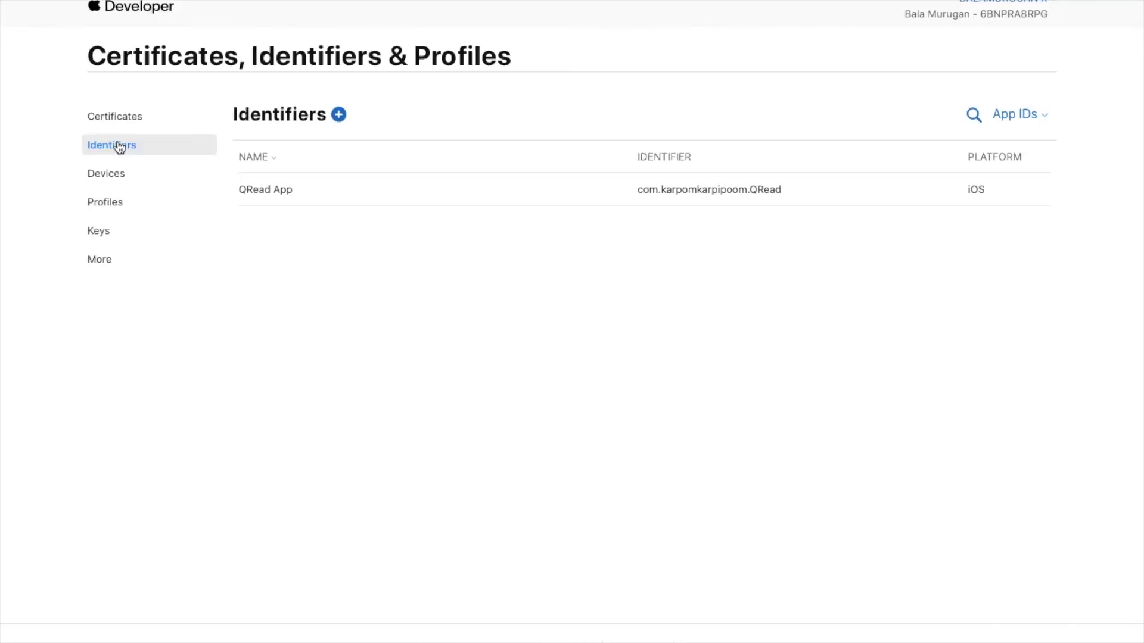
left_click(130, 185)
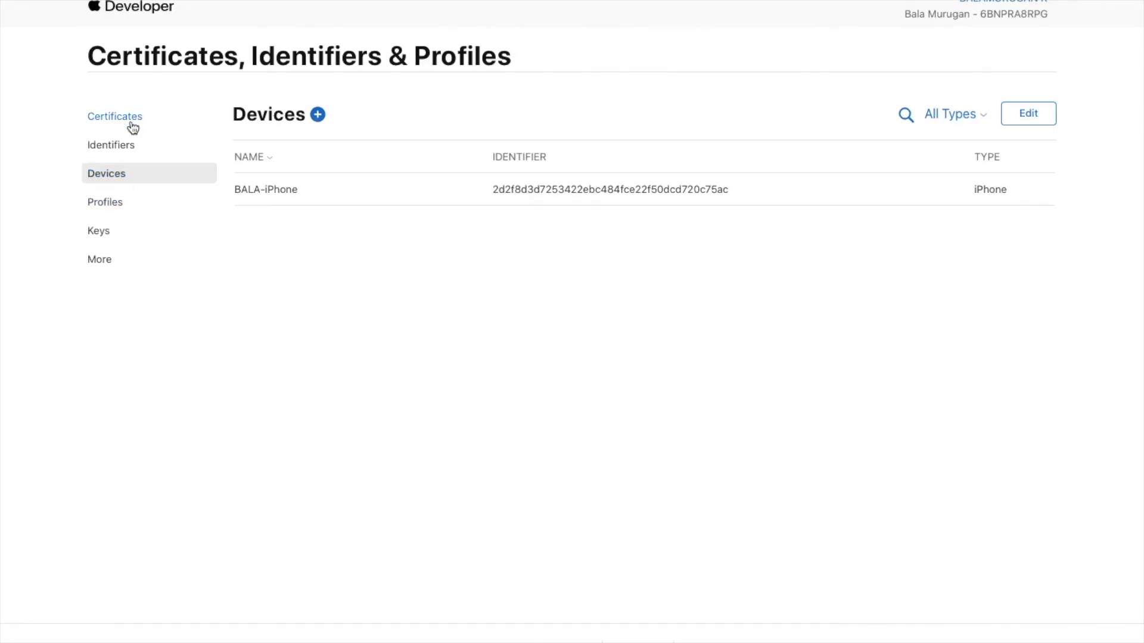
left_click(134, 125)
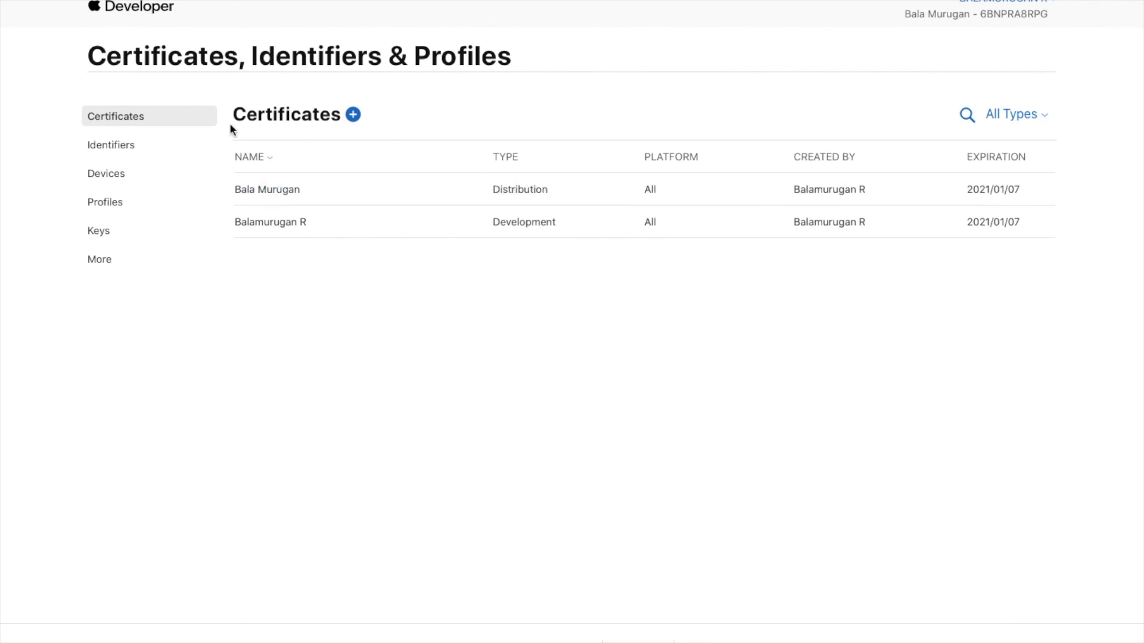
left_click(101, 209)
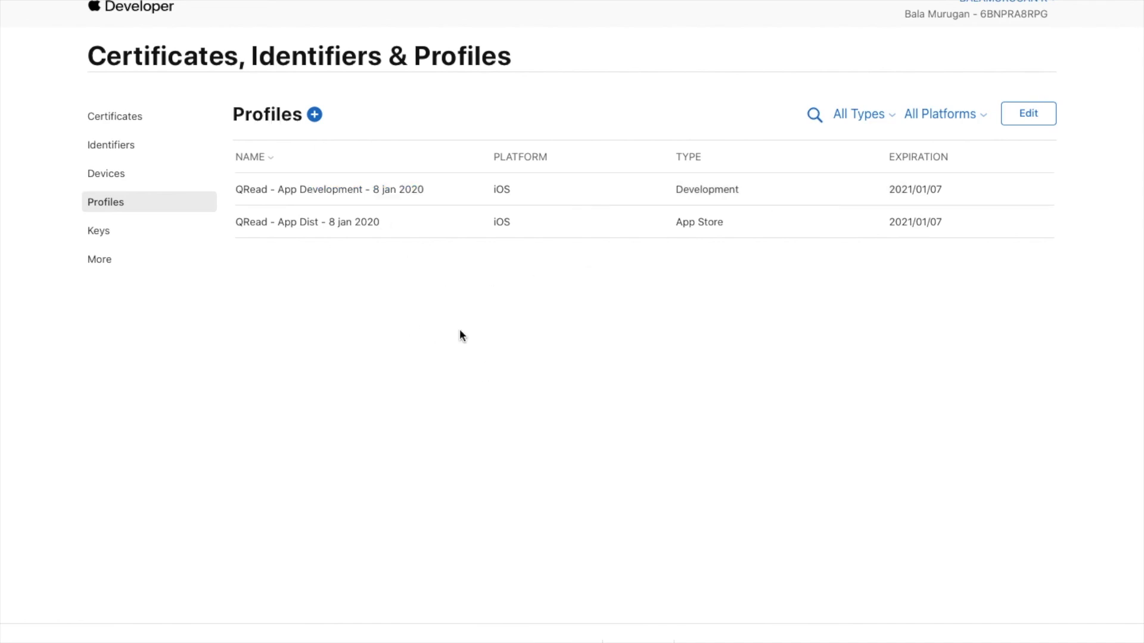
key("ctrl+Left")
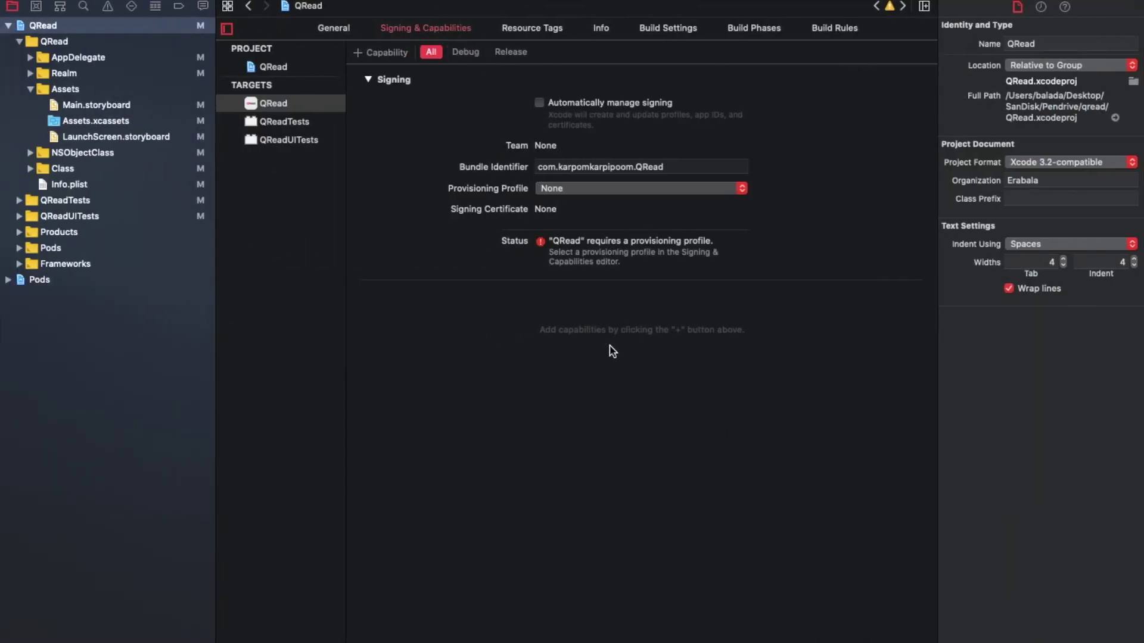
Switch from the full-screen Xcode space to the macOS desktop.
key("ctrl+Right")
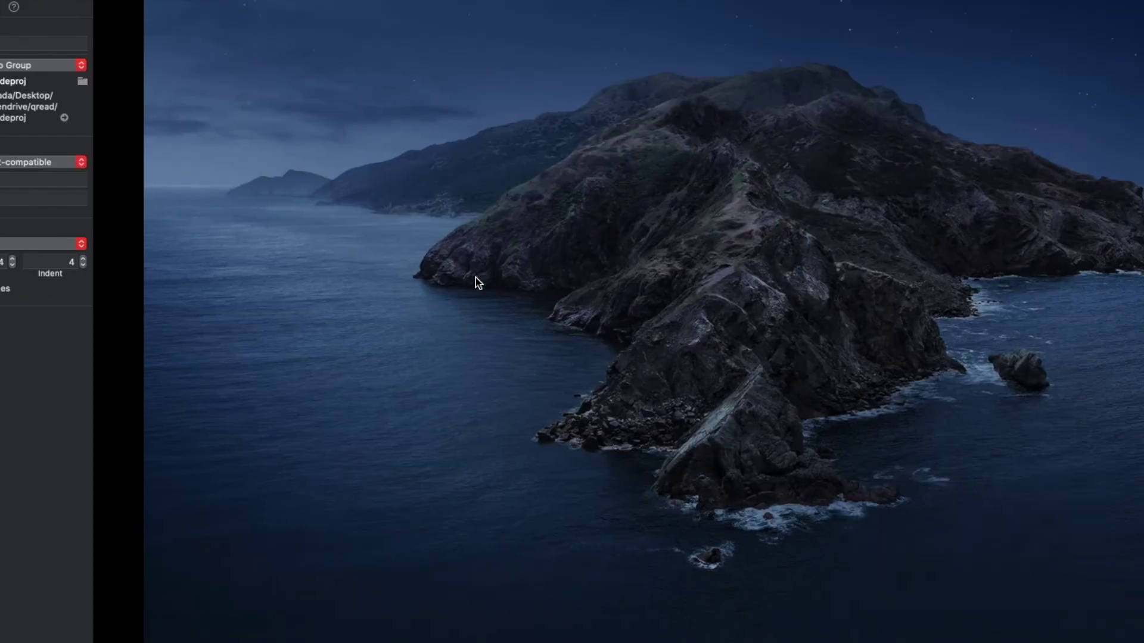